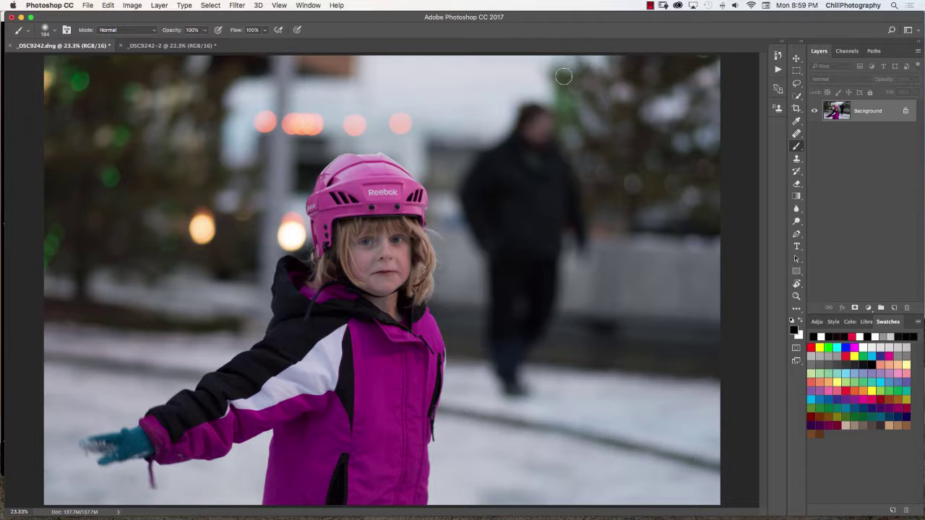
# Show the actions list, collapse the PRETTY ACTIONS (Let it Snow) set and look through the Default Actions set.
pyautogui.click(778, 70)
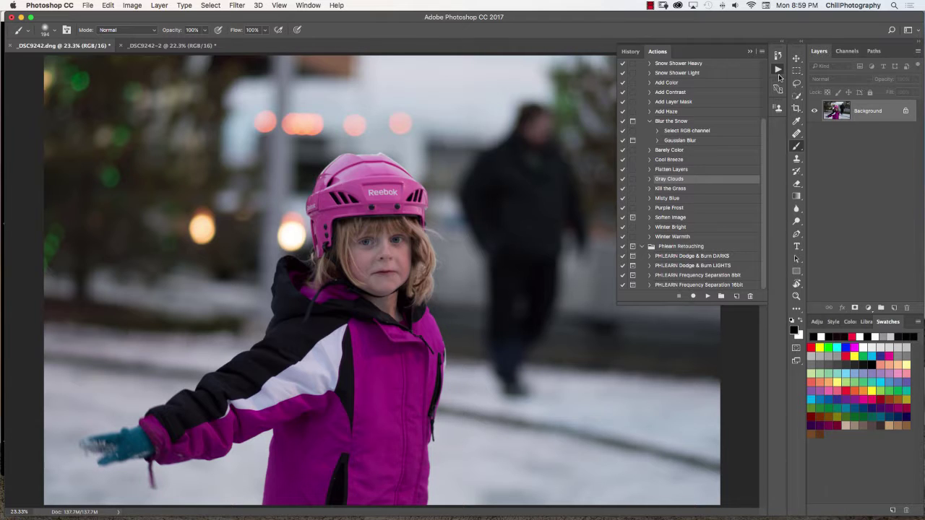
pyautogui.scroll(2, 652, 257)
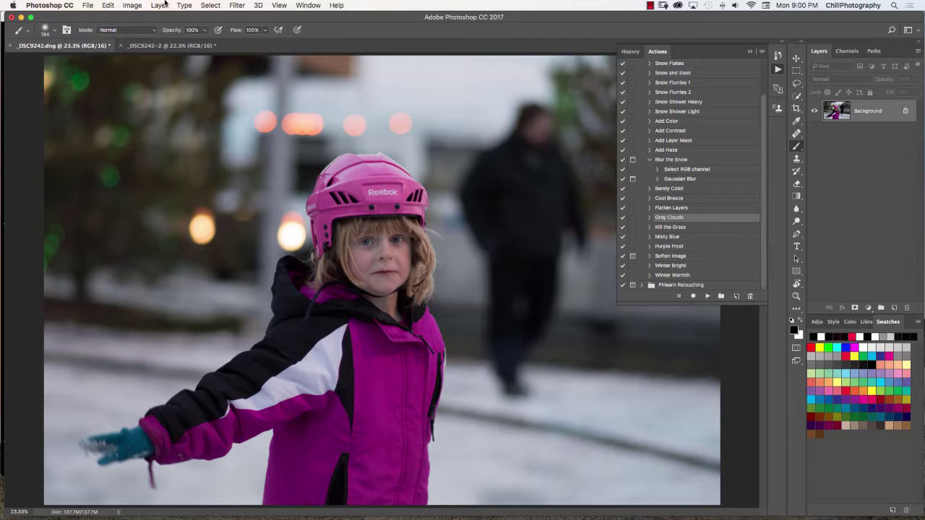
pyautogui.click(306, 5)
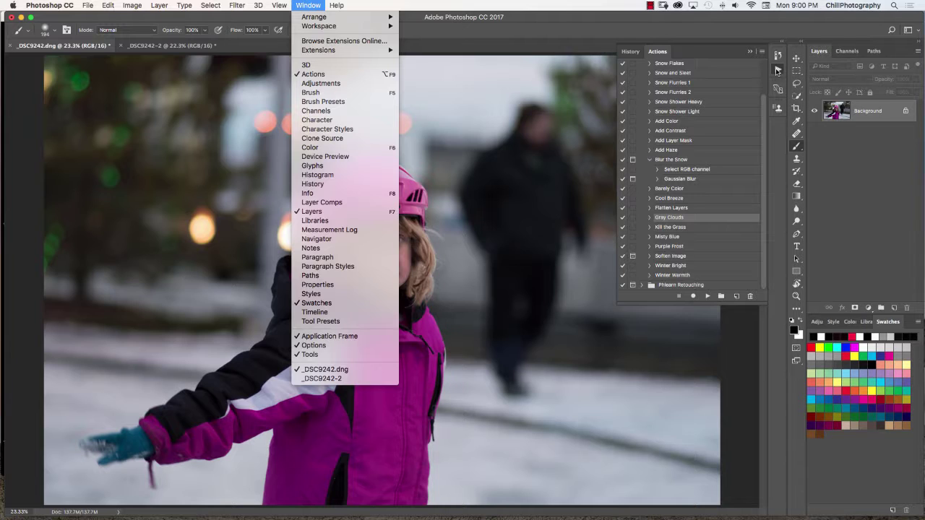
pyautogui.click(708, 48)
pyautogui.scroll(2, 749, 79)
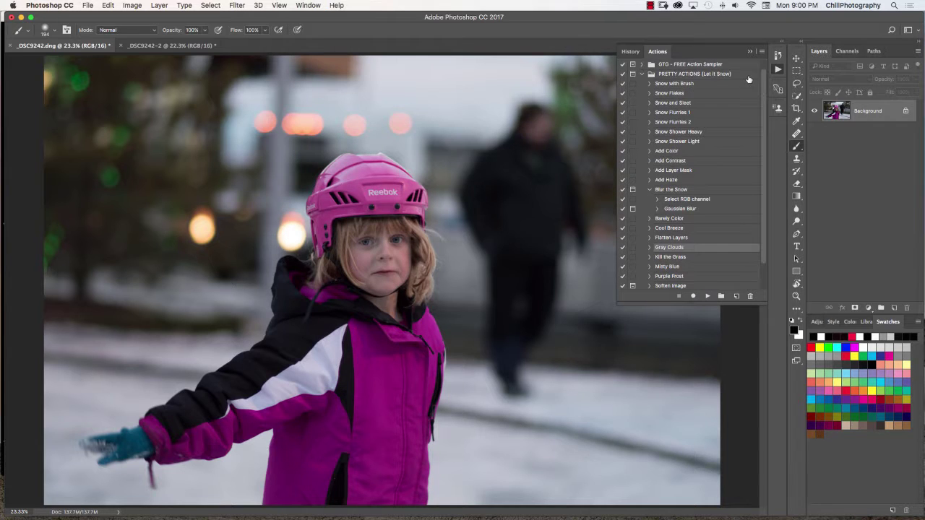
pyautogui.scroll(1, 749, 79)
pyautogui.click(641, 84)
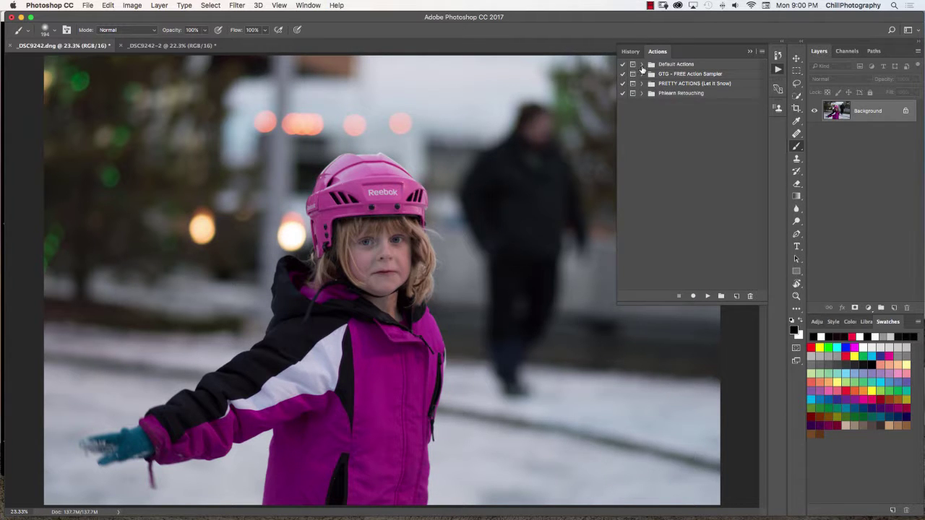
pyautogui.click(641, 65)
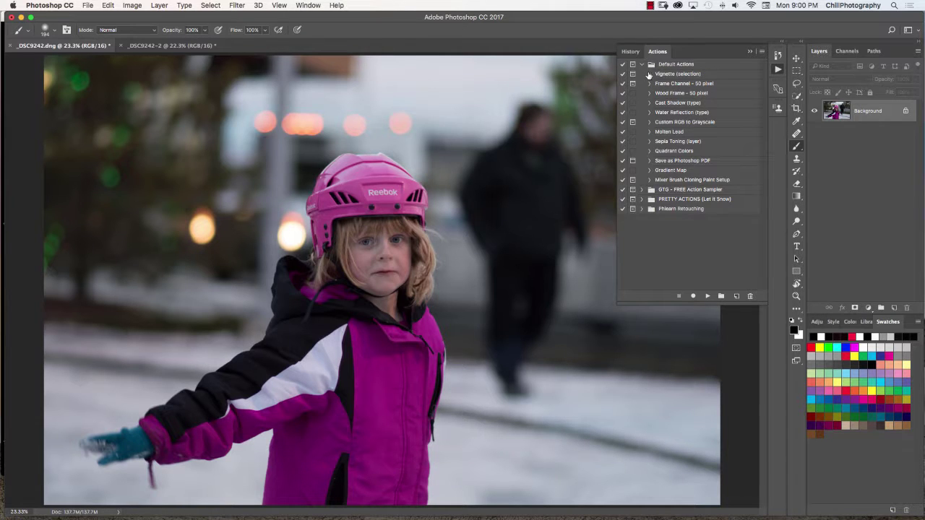
pyautogui.click(641, 65)
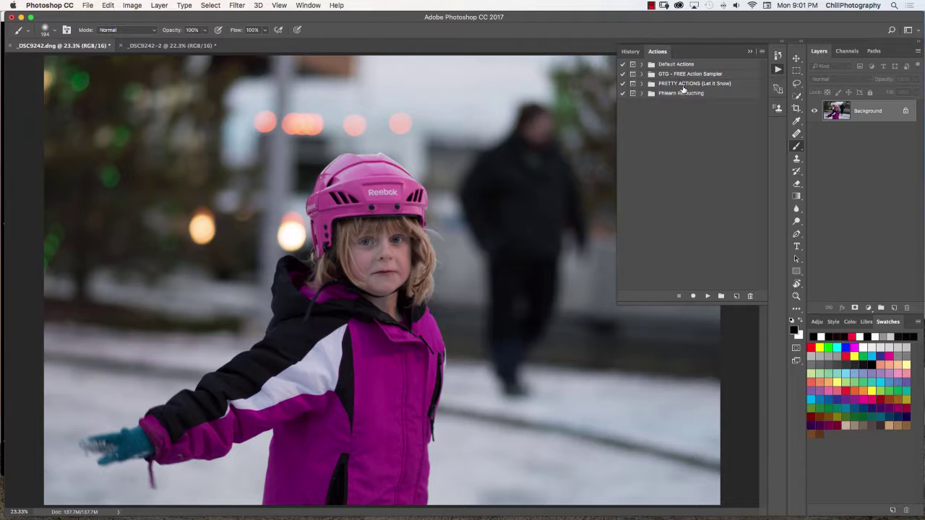
# Start loading an action file, browse to the home folder and check the Desktop folder.
pyautogui.click(763, 54)
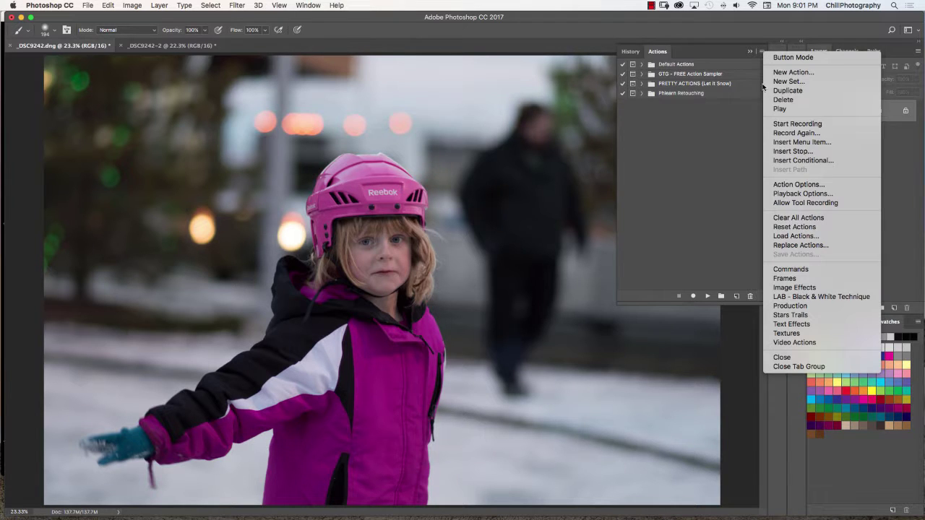
pyautogui.click(787, 237)
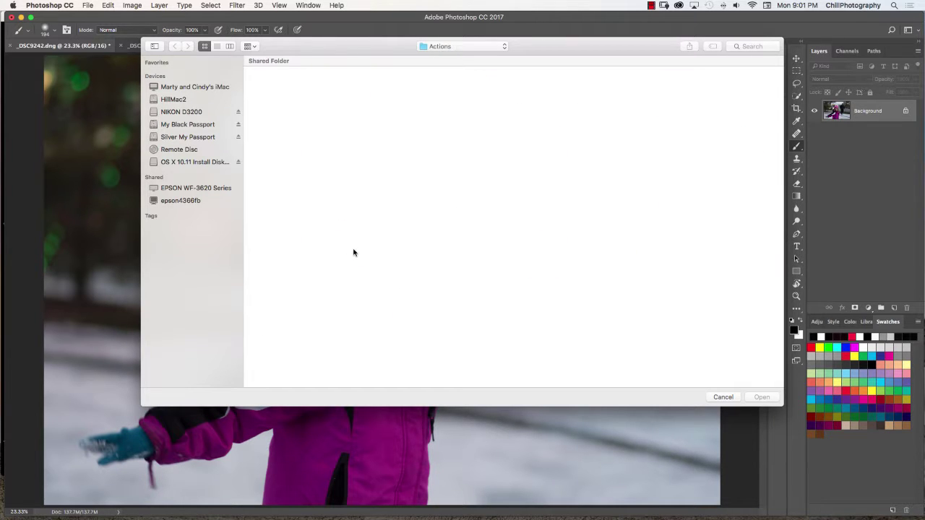
pyautogui.click(466, 47)
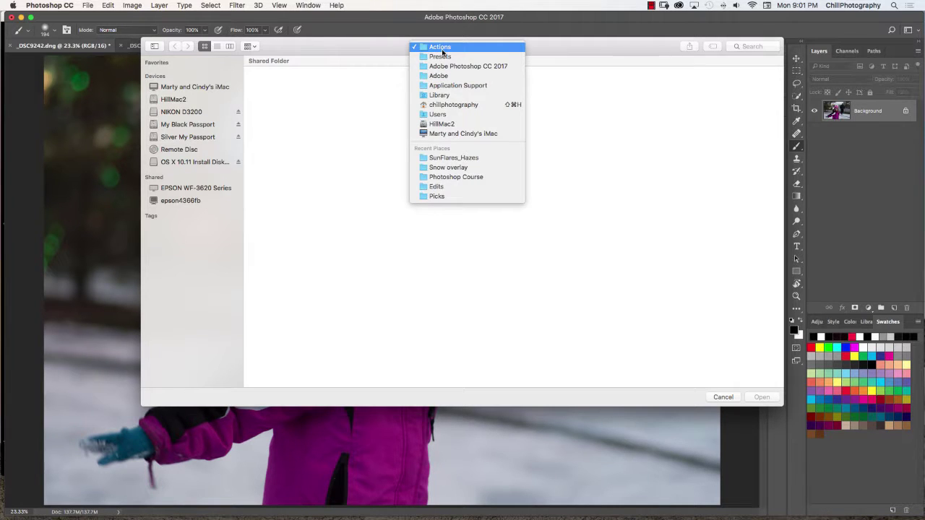
pyautogui.click(462, 105)
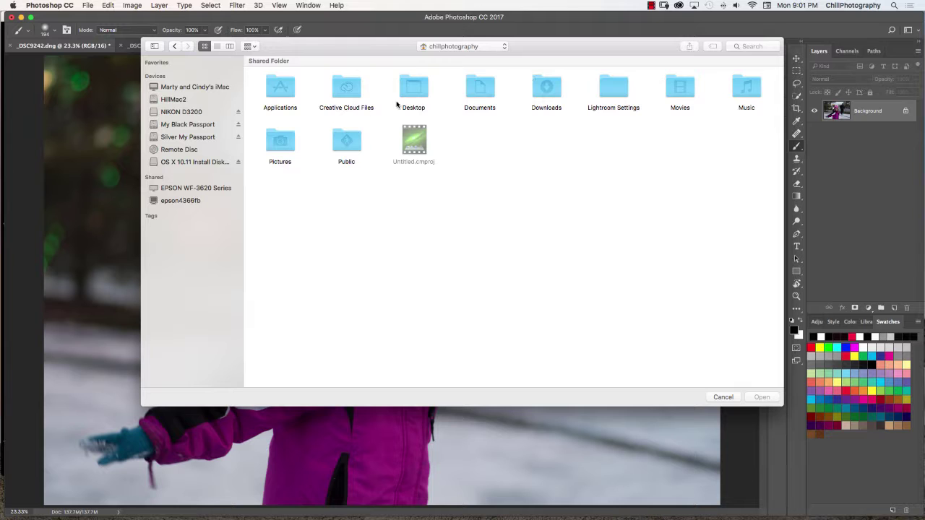
pyautogui.doubleClick(418, 92)
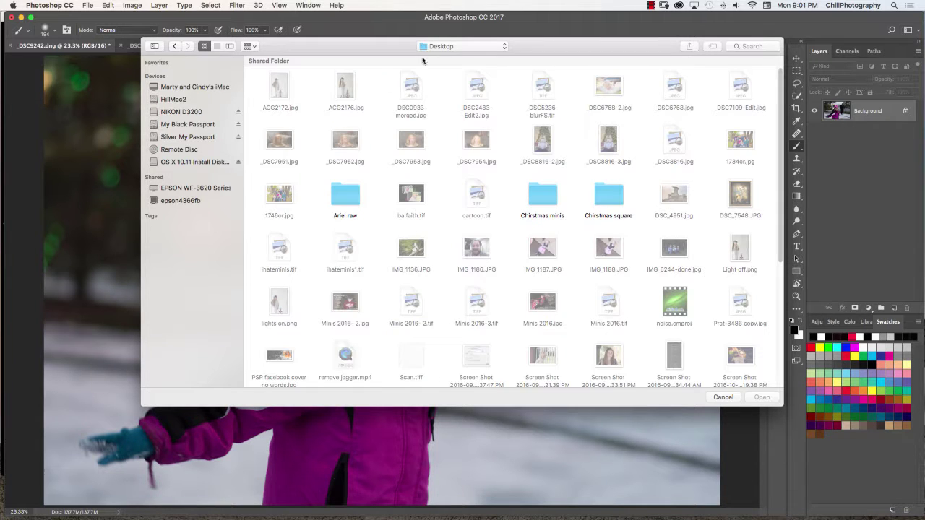
pyautogui.click(475, 47)
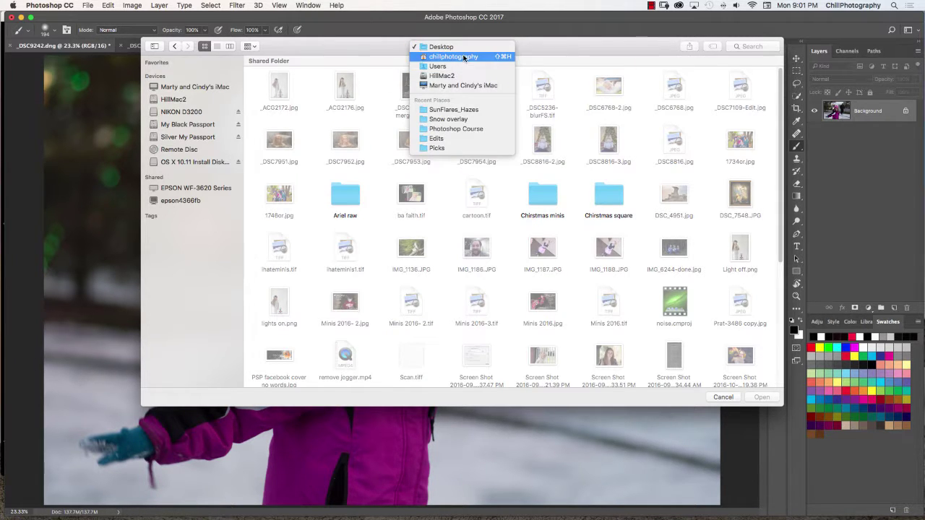
pyautogui.click(465, 57)
# Browse to the Actions folder inside Chill Photography Documents in the Documents folder.
pyautogui.click(477, 92)
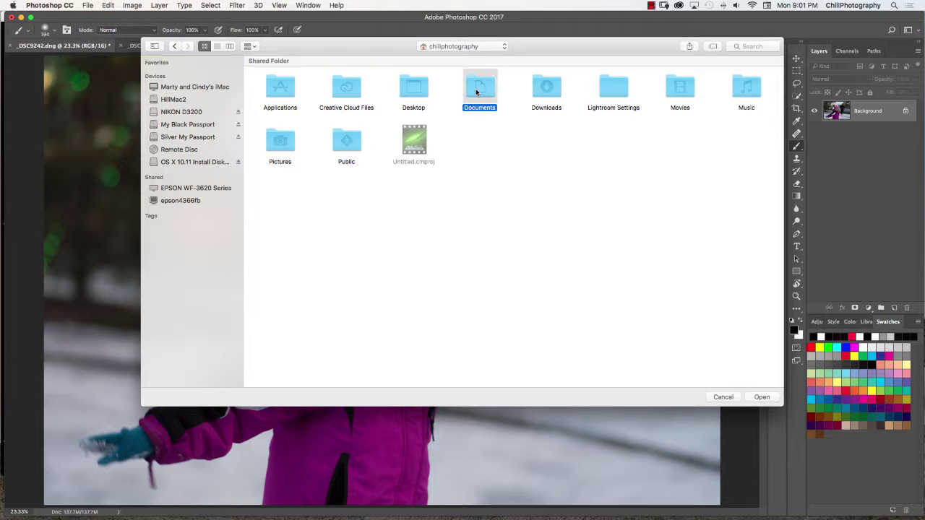
pyautogui.doubleClick(477, 92)
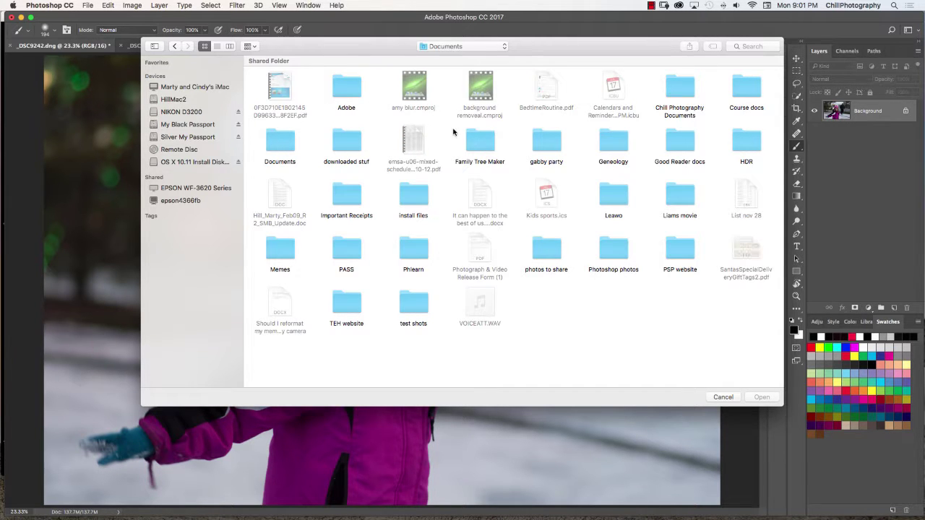
pyautogui.click(679, 88)
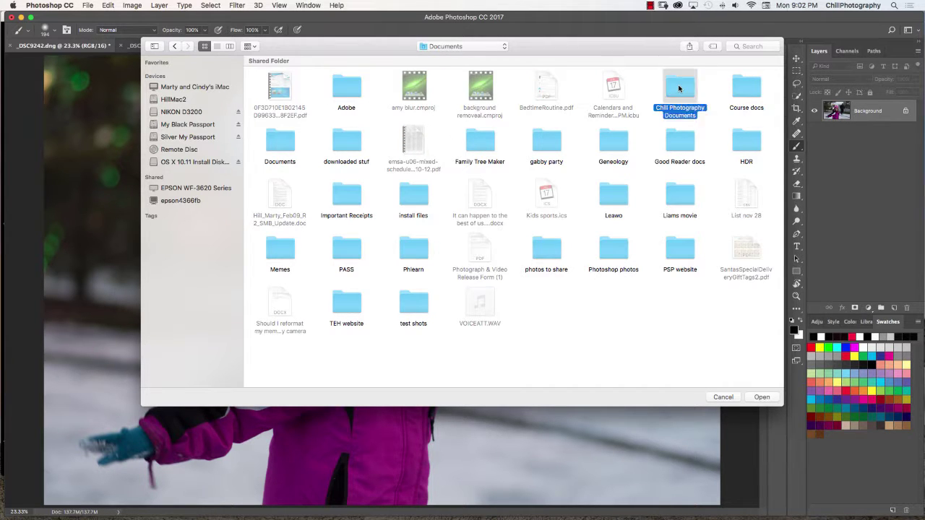
pyautogui.doubleClick(679, 89)
pyautogui.click(284, 89)
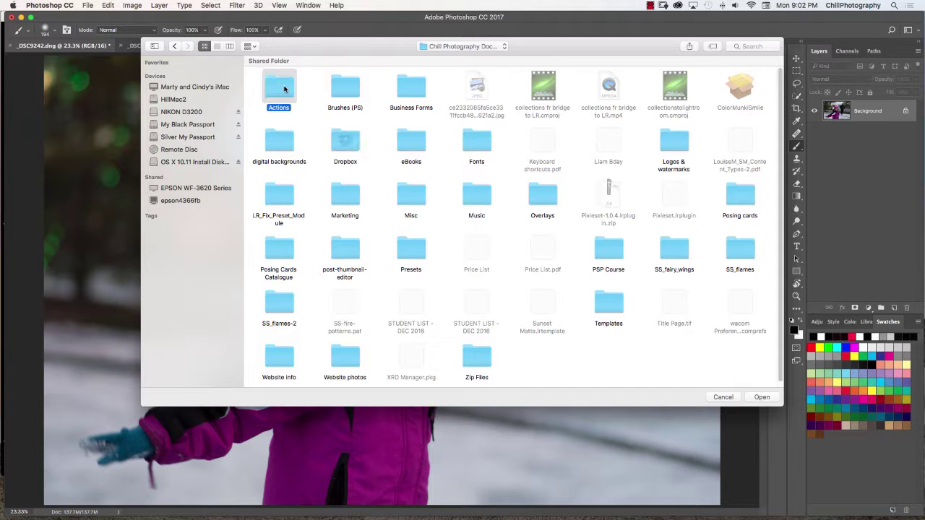
pyautogui.doubleClick(284, 89)
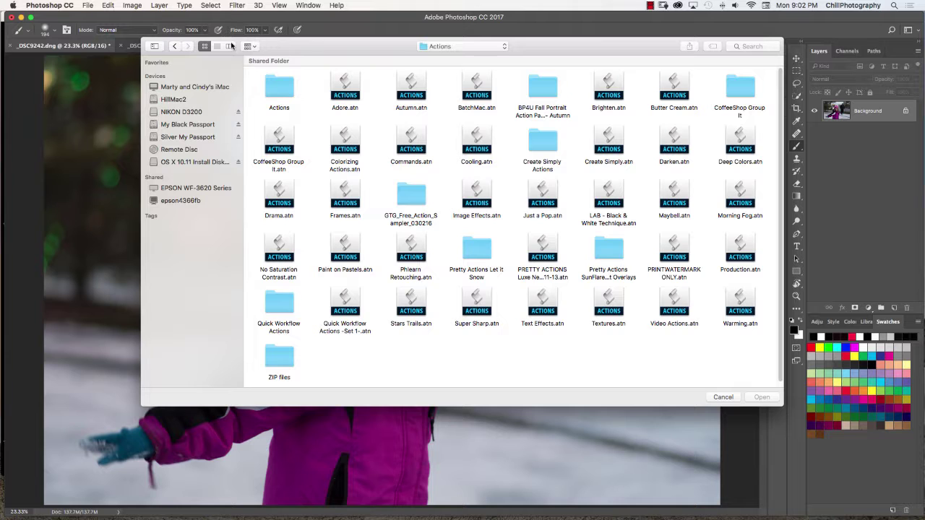
# Locate the Let it Snow .atn file in Pretty Actions Let it Snow, subfolder Pretty Let it Snow Photoshop CS - CC, and cancel loading.
pyautogui.click(217, 47)
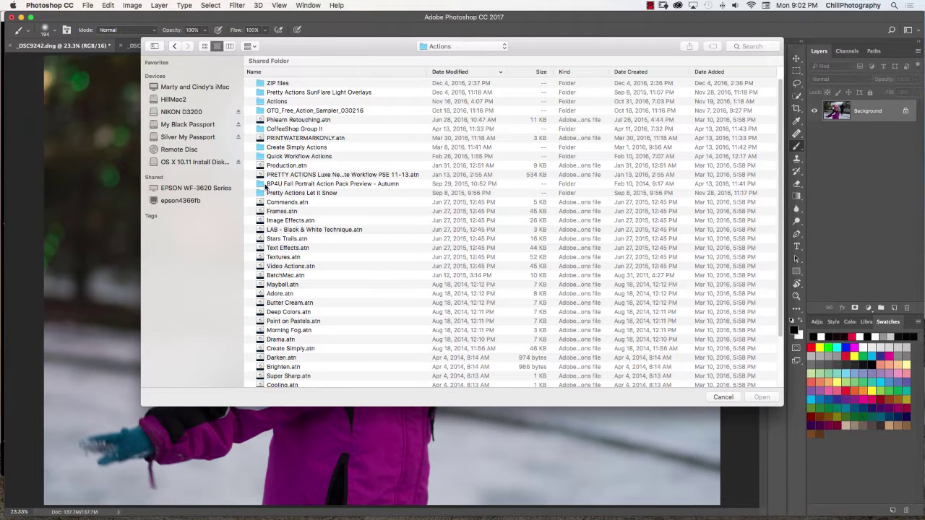
pyautogui.click(306, 194)
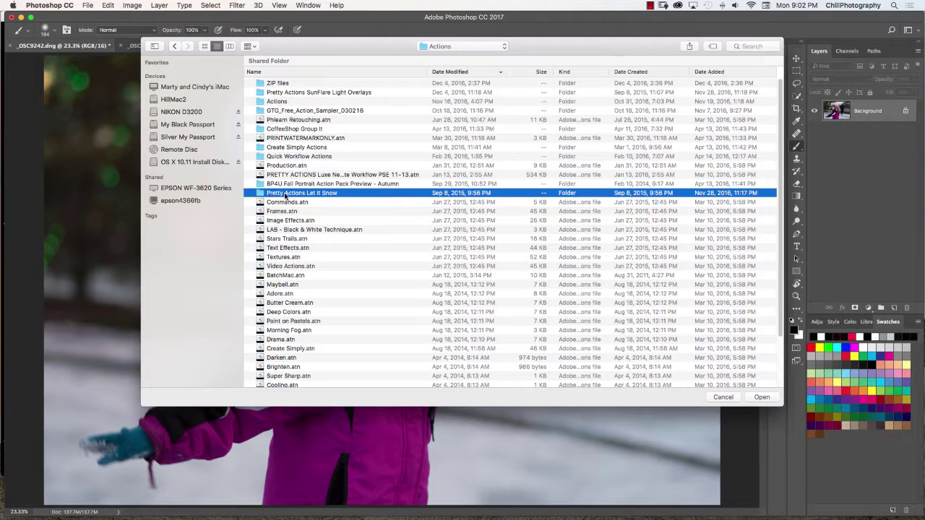
pyautogui.doubleClick(285, 196)
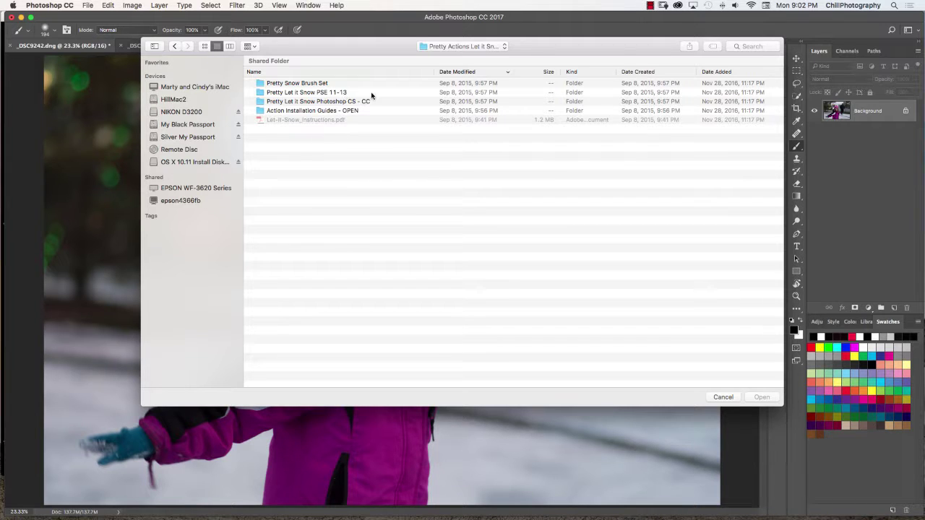
pyautogui.click(333, 104)
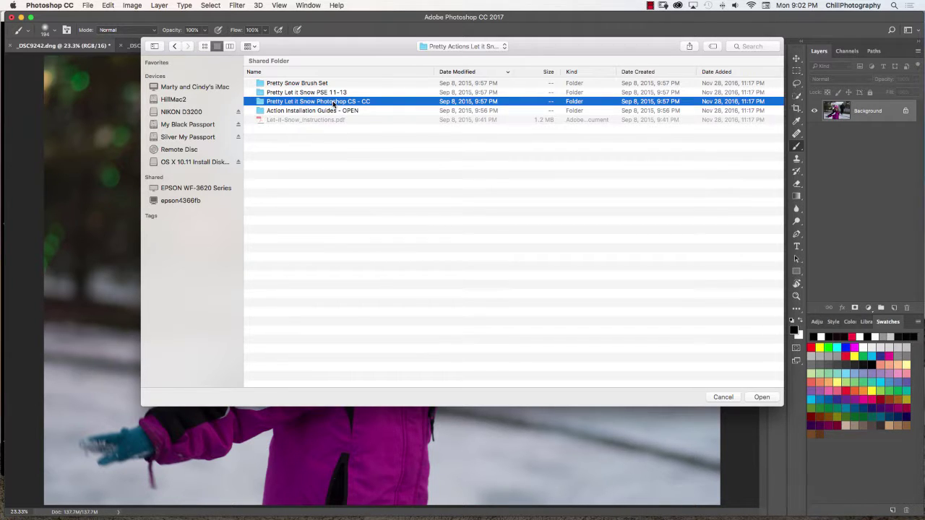
pyautogui.doubleClick(334, 104)
pyautogui.click(331, 82)
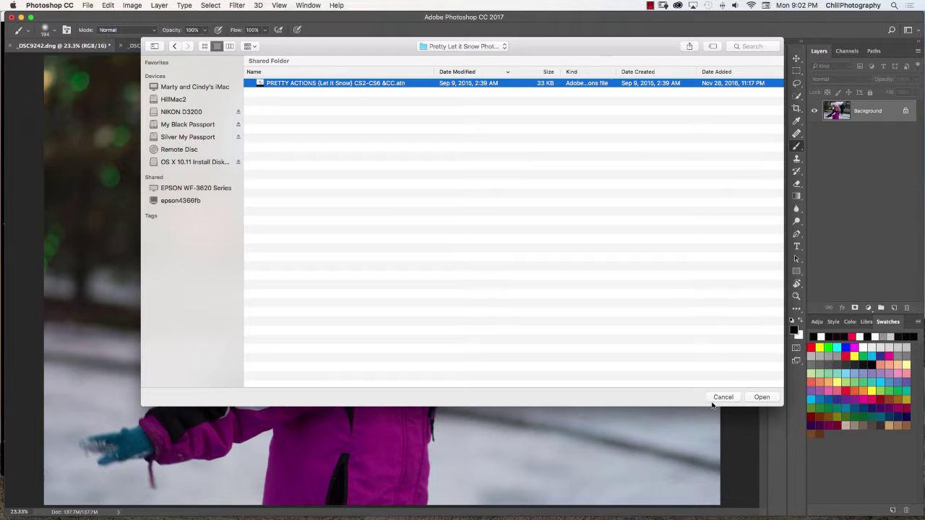
pyautogui.press('Return')
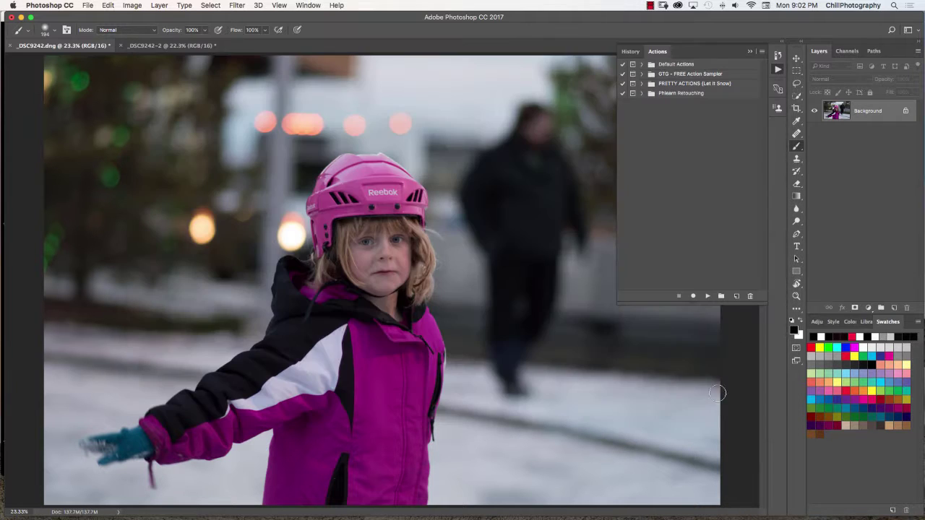
# Expand the PRETTY ACTIONS (Let it Snow) set and look through its actions.
pyautogui.click(642, 84)
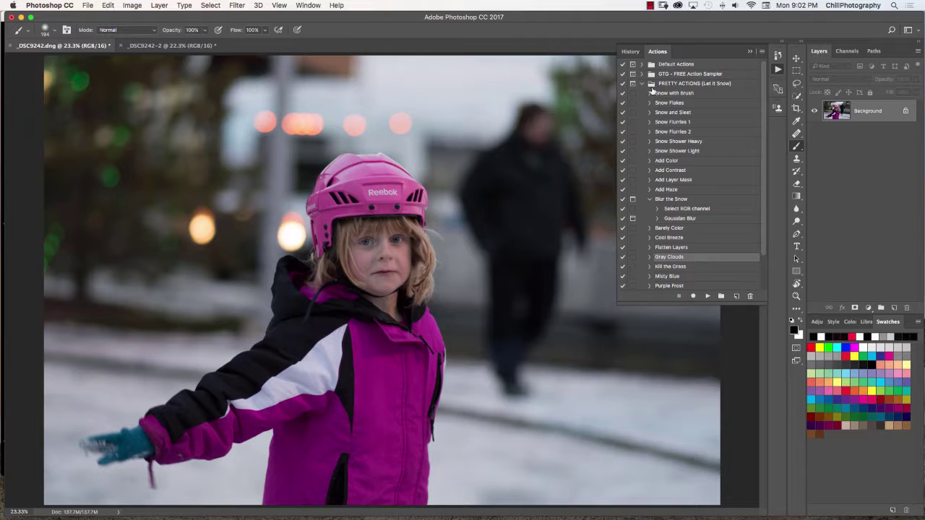
pyautogui.click(642, 84)
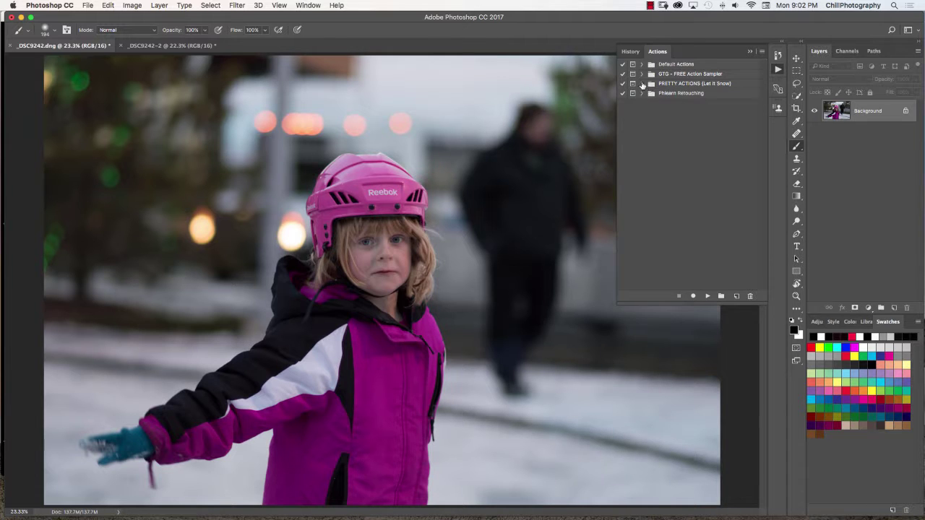
pyautogui.click(642, 84)
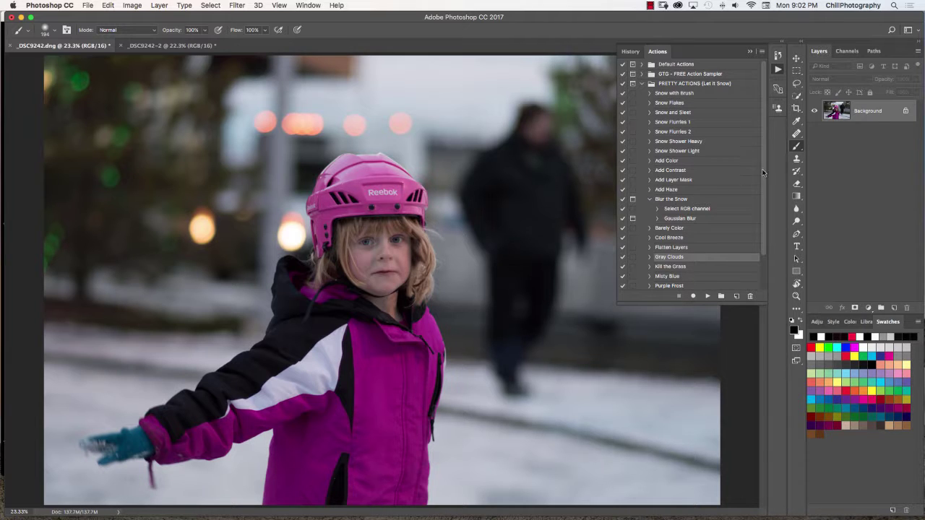
pyautogui.moveTo(765, 174)
pyautogui.mouseDown()
pyautogui.moveTo(764, 203)
pyautogui.moveTo(765, 174)
pyautogui.mouseUp()
# Play the Snow Shower Heavy action on the photo and hide the resulting snow layer.
pyautogui.click(673, 142)
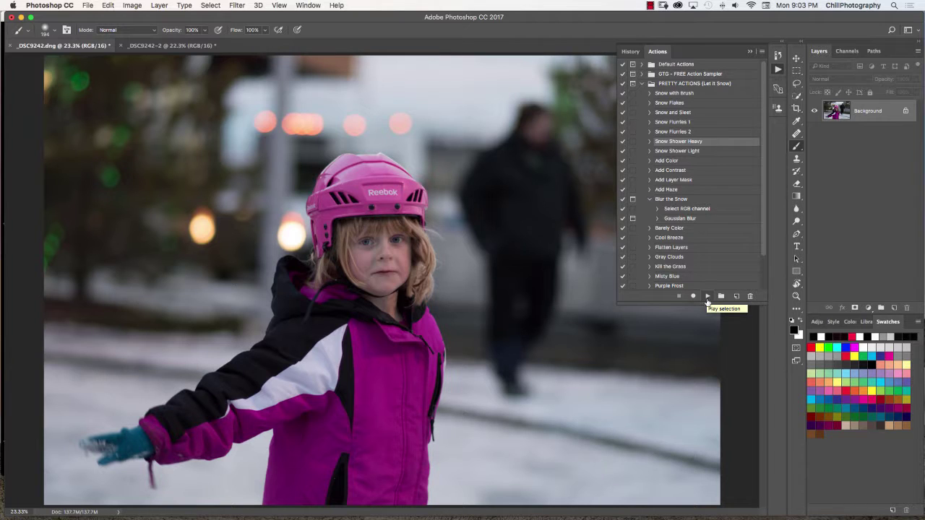
pyautogui.click(706, 297)
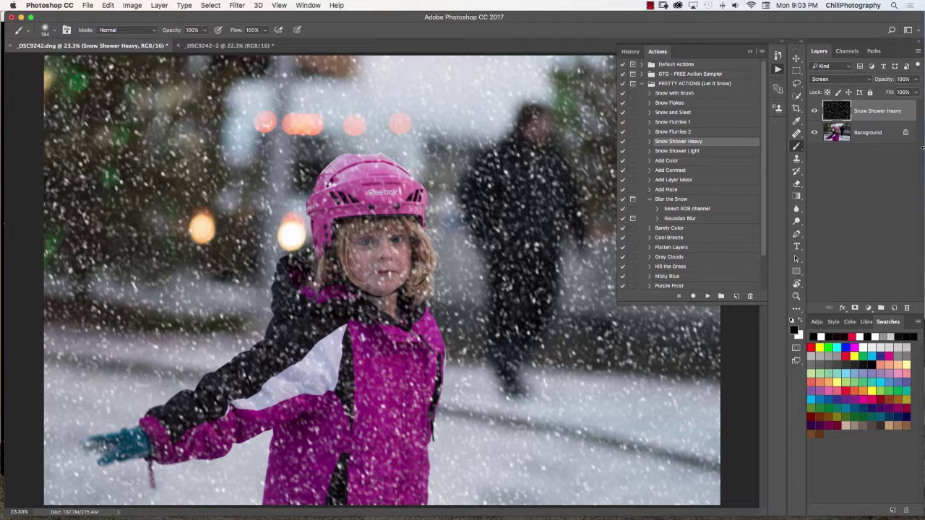
pyautogui.click(814, 111)
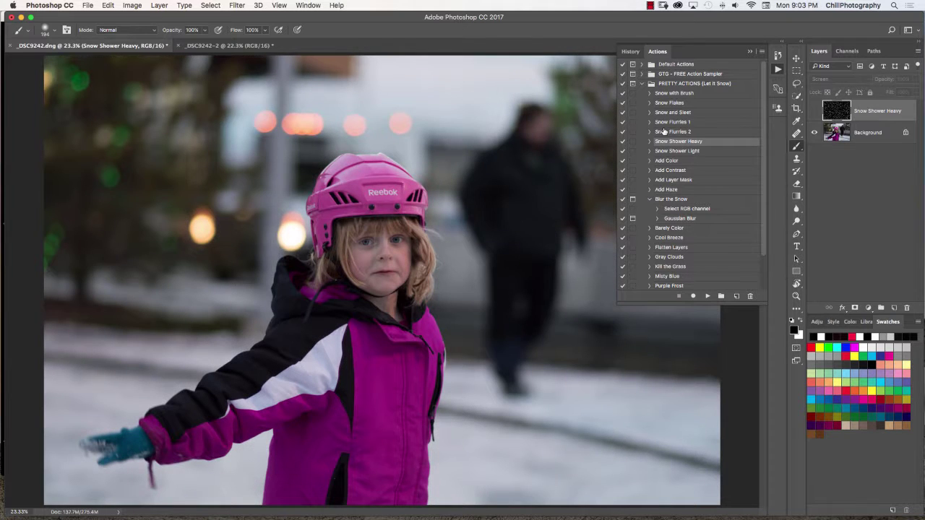
# Play the Snow Flurries 2 action and compare the snow with the Snow Shower Heavy layer shown and hidden.
pyautogui.click(661, 131)
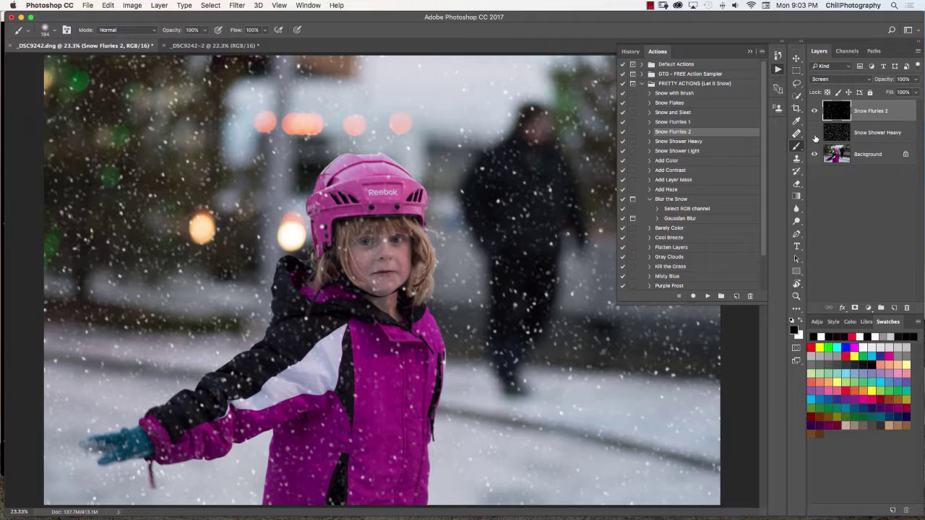
pyautogui.click(815, 133)
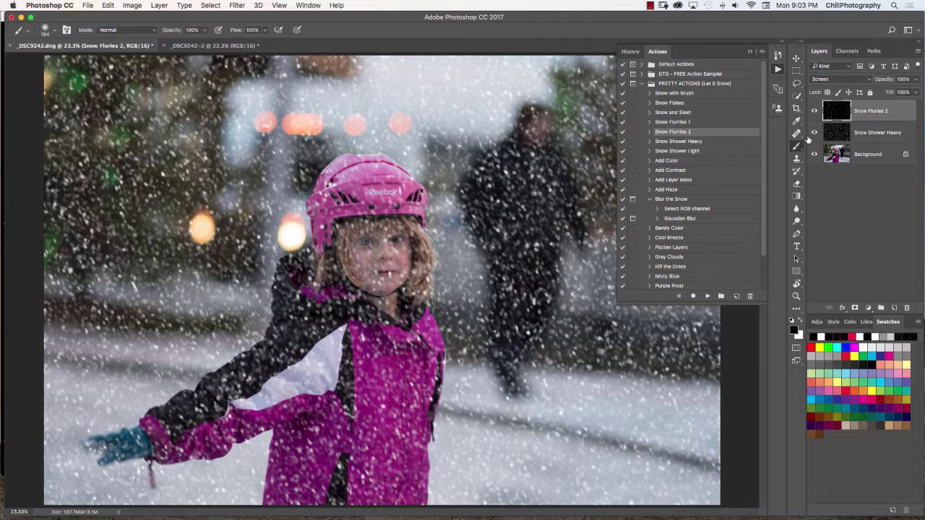
pyautogui.click(815, 133)
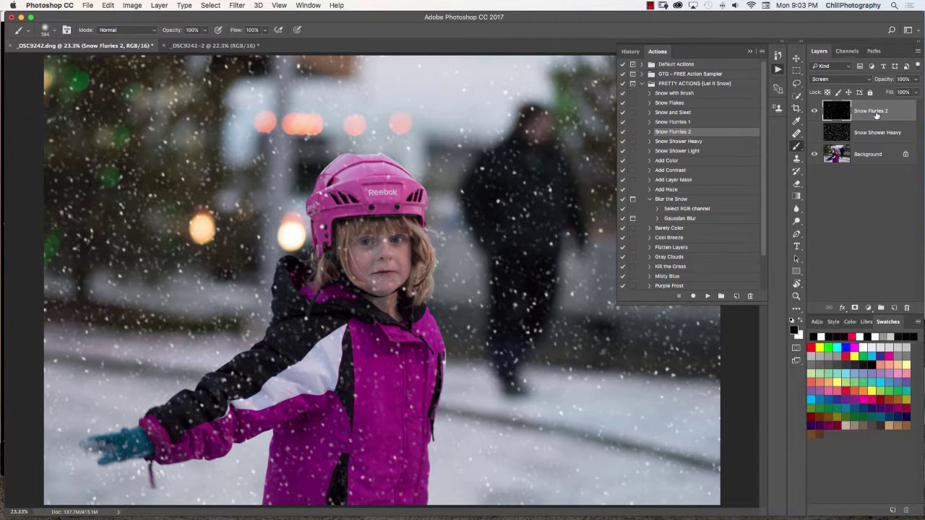
# Delete the Snow Shower Heavy layer and make the Snow Fluries 2 layer active.
pyautogui.click(889, 135)
pyautogui.press('Delete')
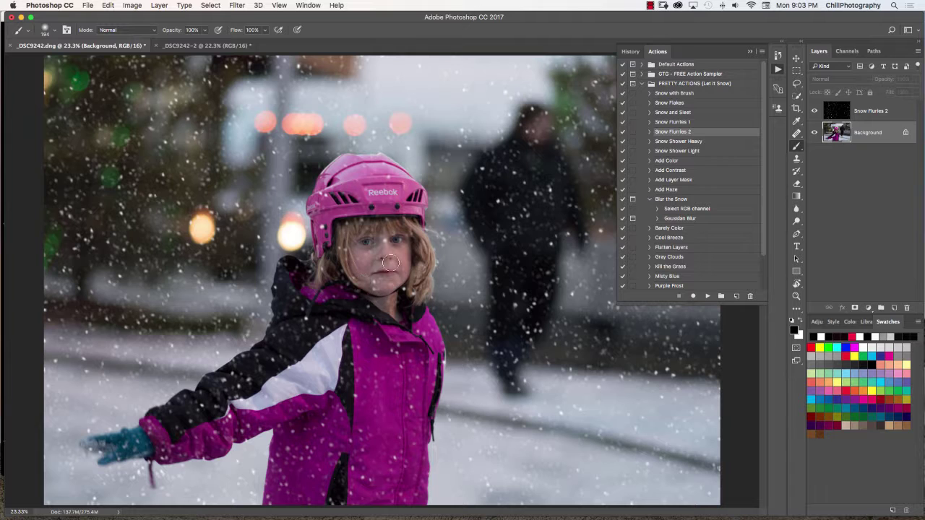
pyautogui.click(846, 117)
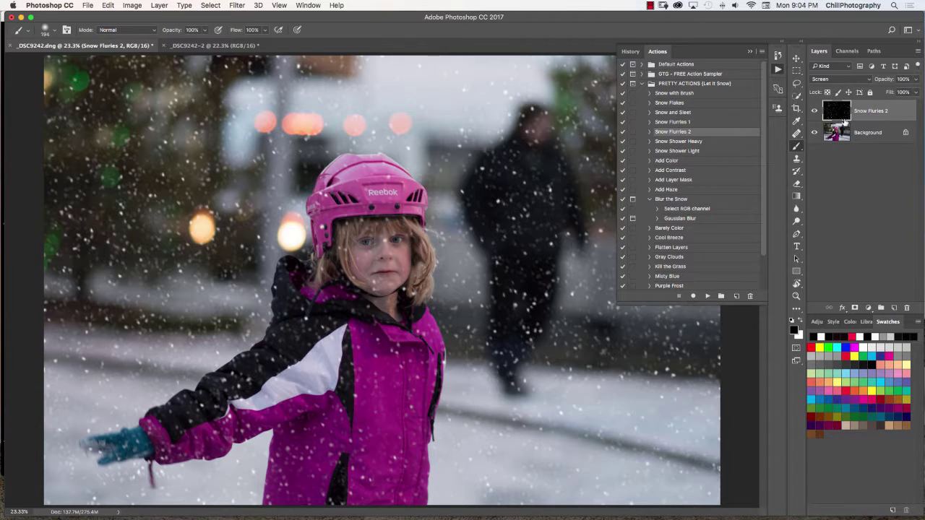
# Add a layer mask to the Snow Fluries 2 layer, mask the snow off the girl's face, and collapse the Blur the Snow action.
pyautogui.click(855, 308)
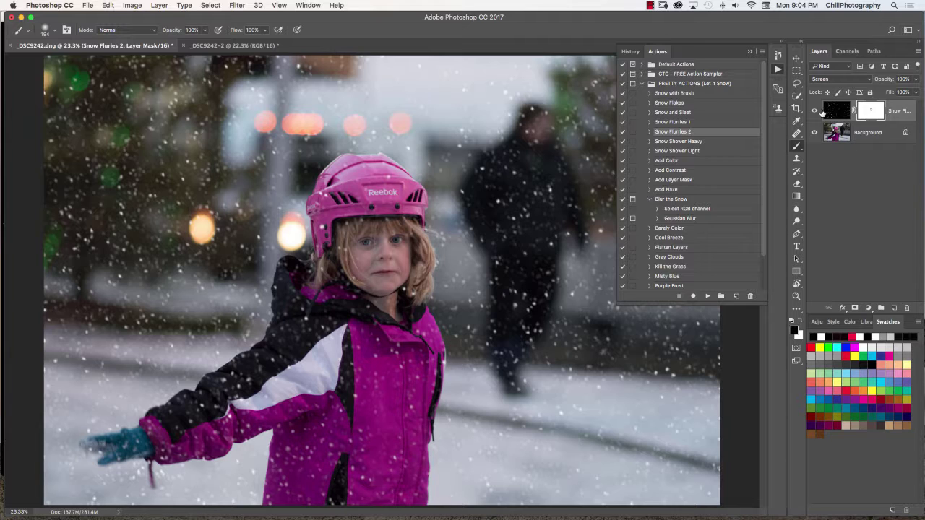
pyautogui.click(649, 199)
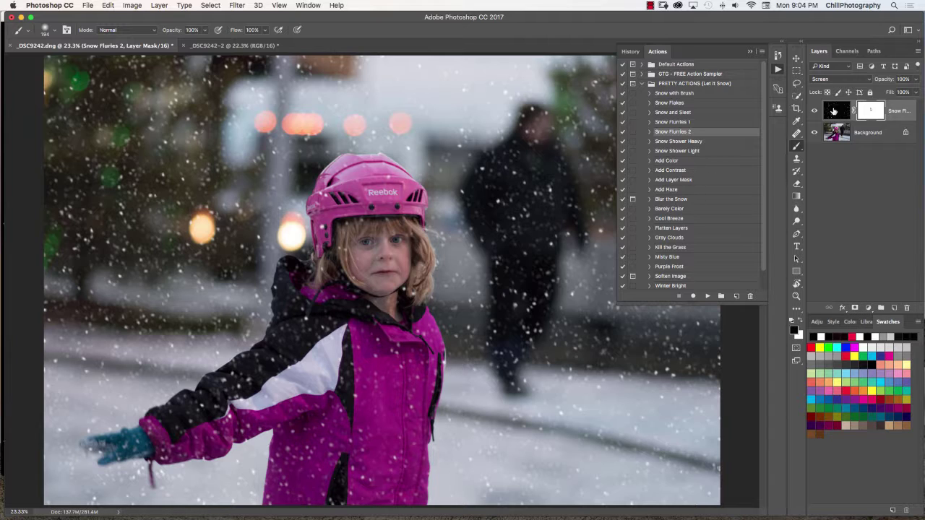
# Play the Add Haze action on the photo.
pyautogui.click(671, 190)
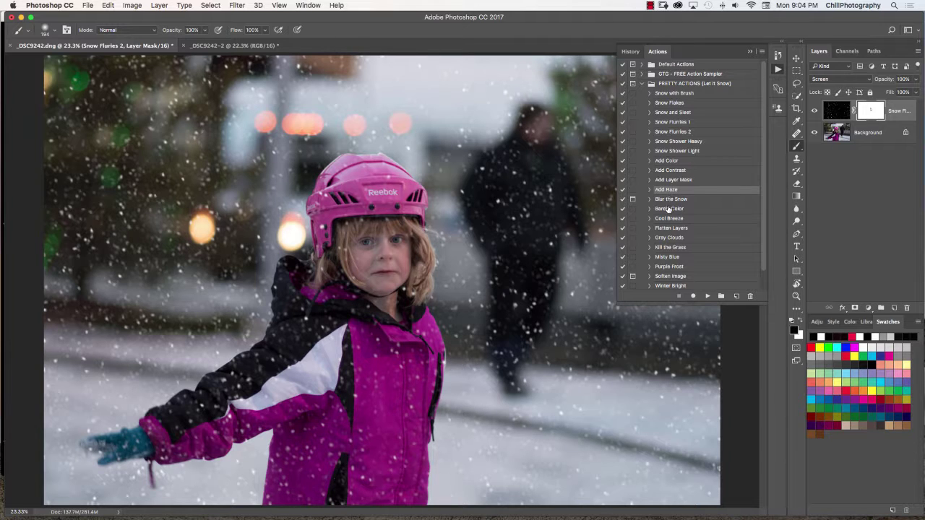
pyautogui.click(707, 296)
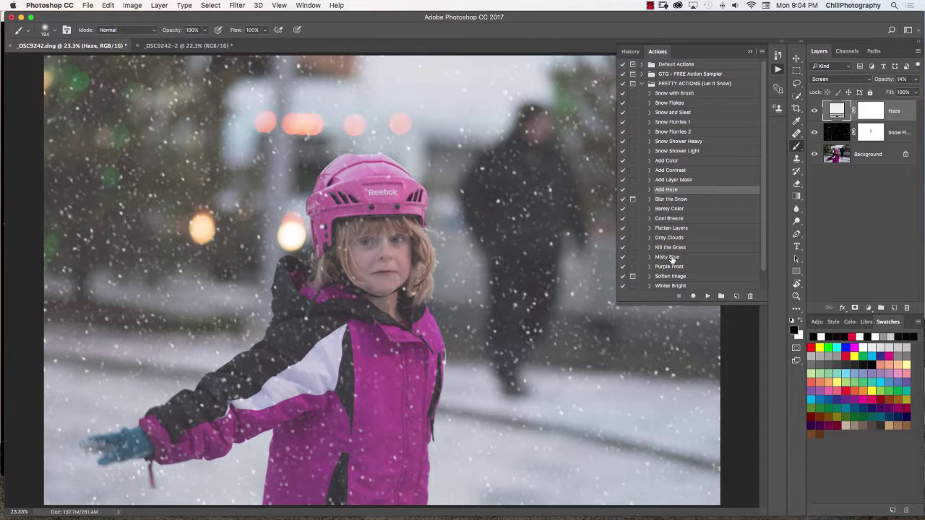
# Play the Winter Bright action on the photo and delete the layer it adds.
pyautogui.scroll(-2, 701, 235)
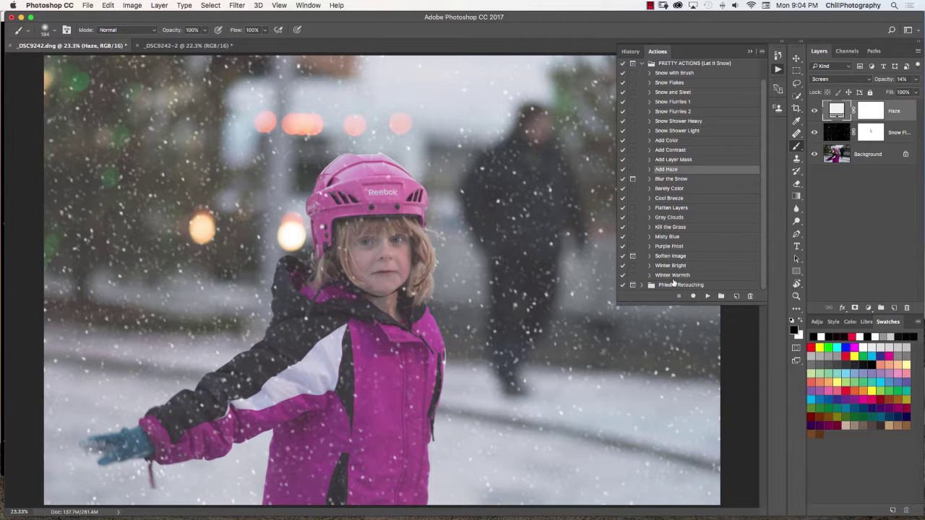
pyautogui.moveTo(678, 267); pyautogui.dragTo(714, 309)
pyautogui.click(707, 297)
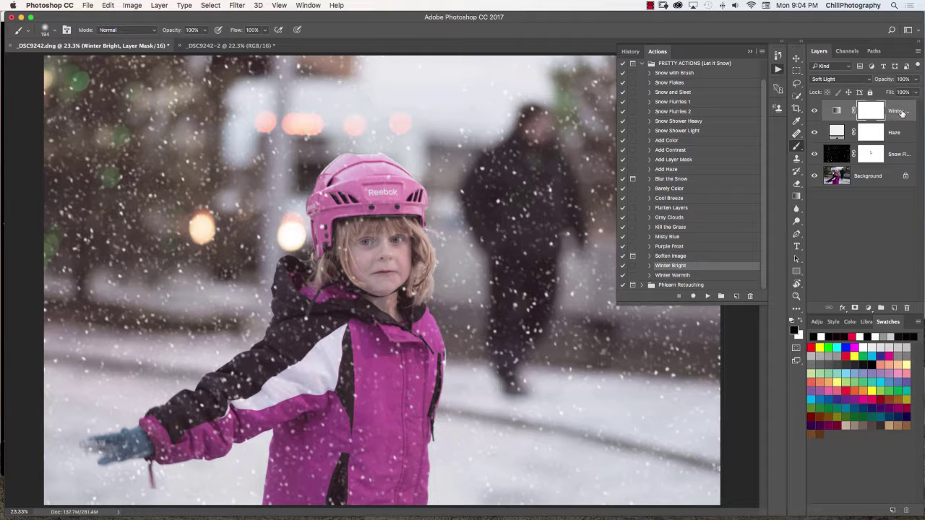
pyautogui.press('BackSpace')
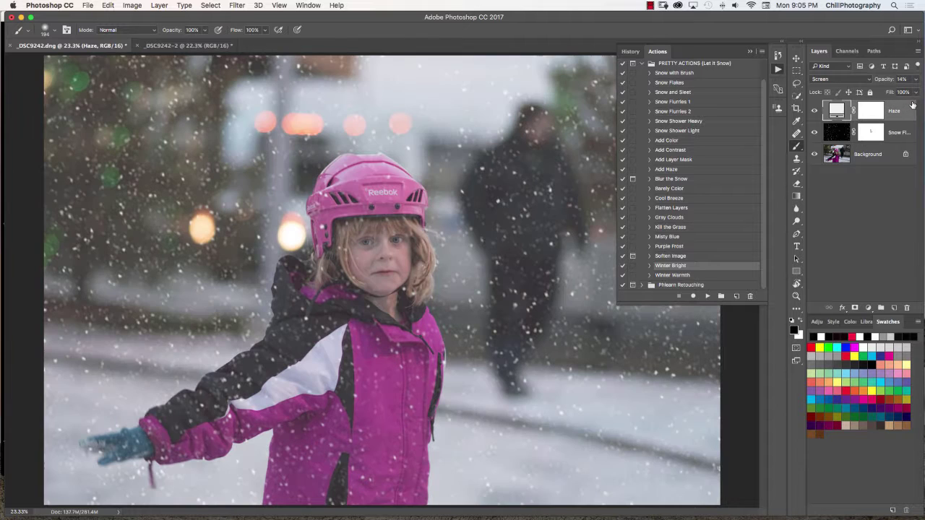
# Compare the photo with the Haze layer shown and hidden, and delete the Haze layer.
pyautogui.click(816, 112)
pyautogui.click(819, 114)
pyautogui.click(819, 113)
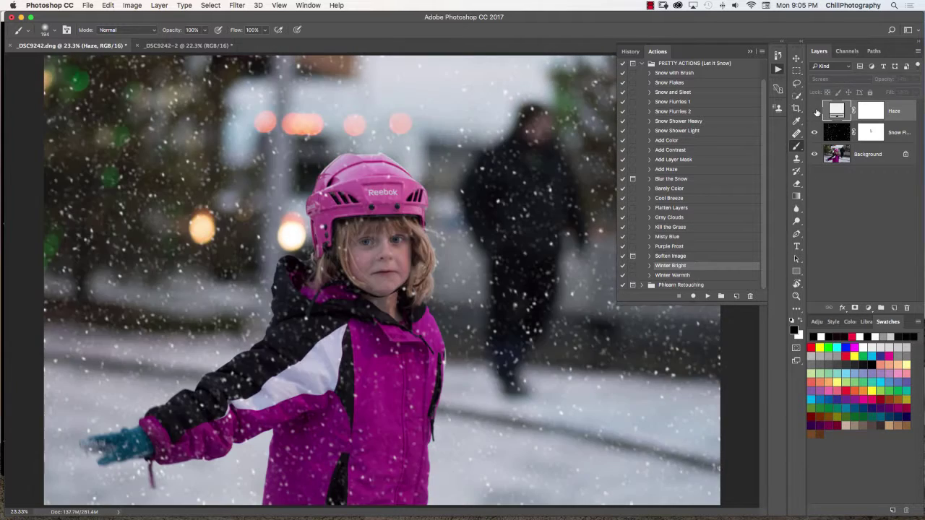
pyautogui.click(819, 113)
pyautogui.click(819, 113)
pyautogui.press('BackSpace')
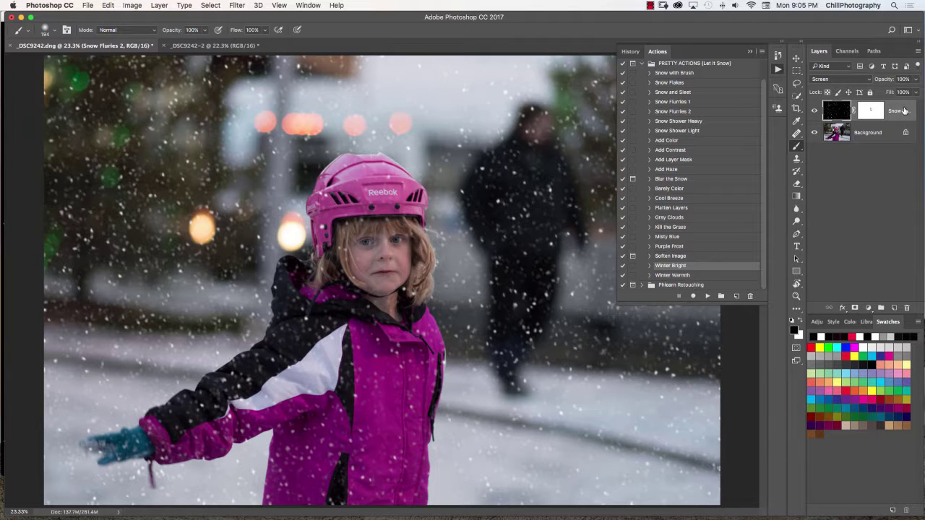
# Switch the actions list to Button Mode and play the Purple Frost action on the photo.
pyautogui.click(762, 53)
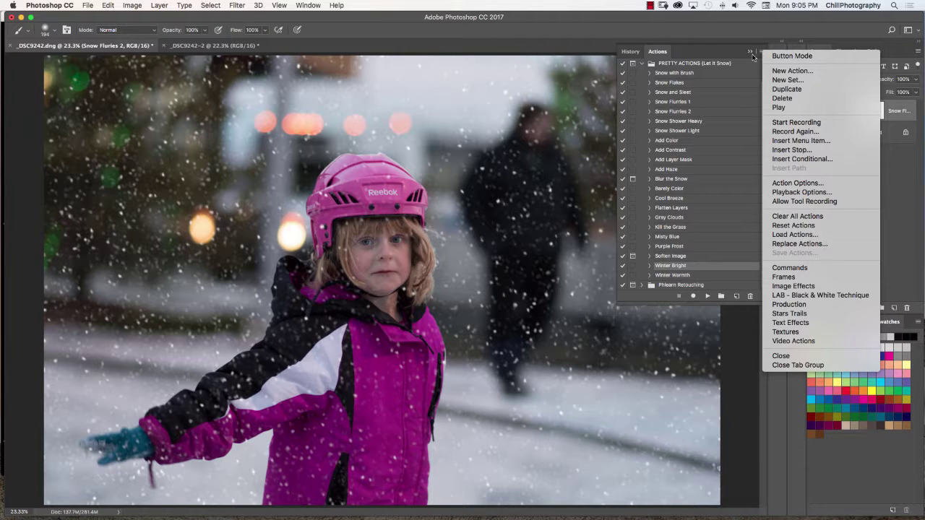
pyautogui.click(793, 57)
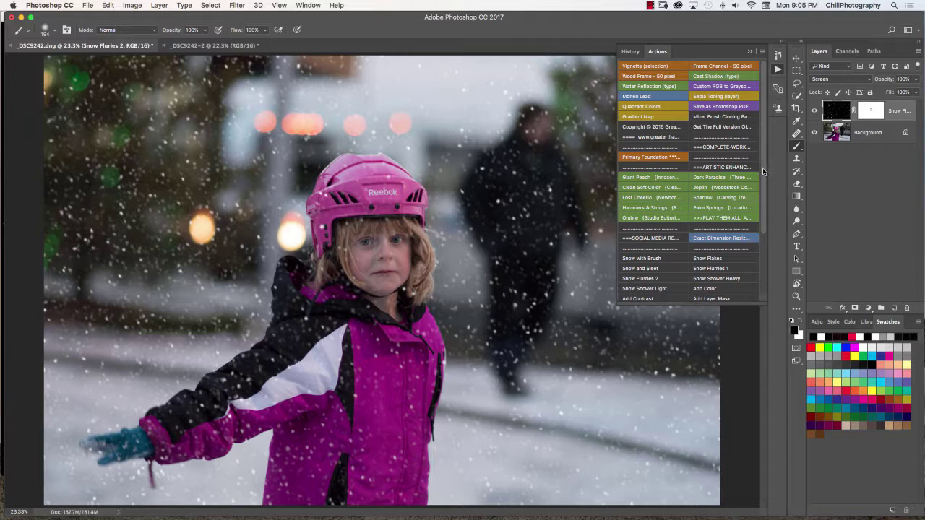
pyautogui.scroll(-5, 687, 195)
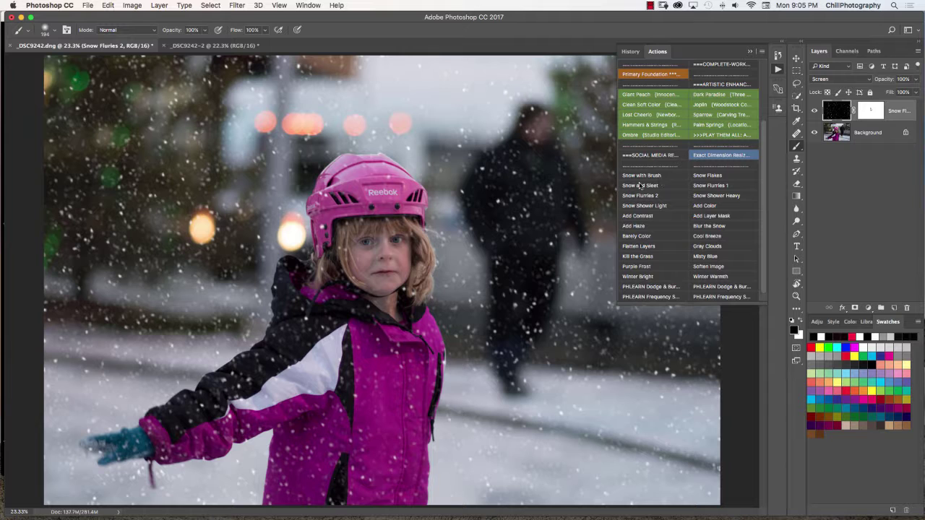
pyautogui.click(635, 268)
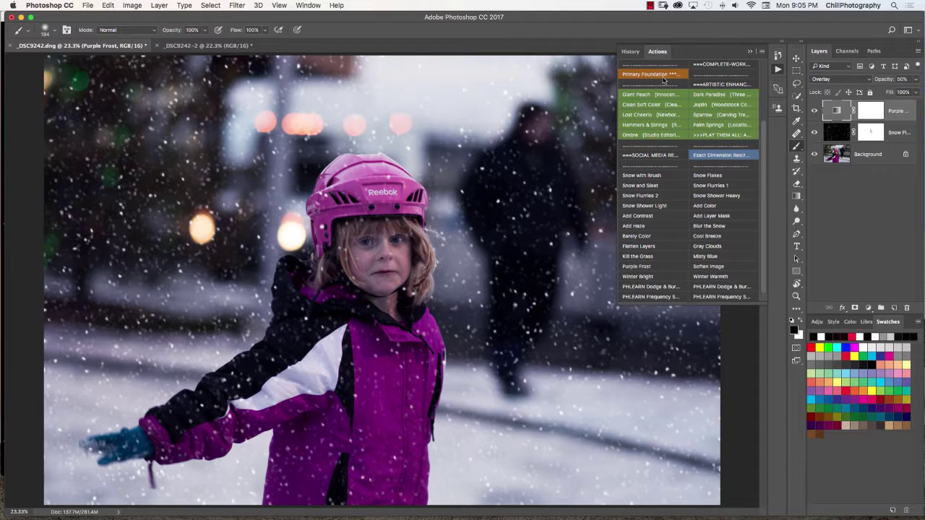
# Look through the action buttons and turn Button Mode off to restore the regular actions list.
pyautogui.scroll(5, 763, 158)
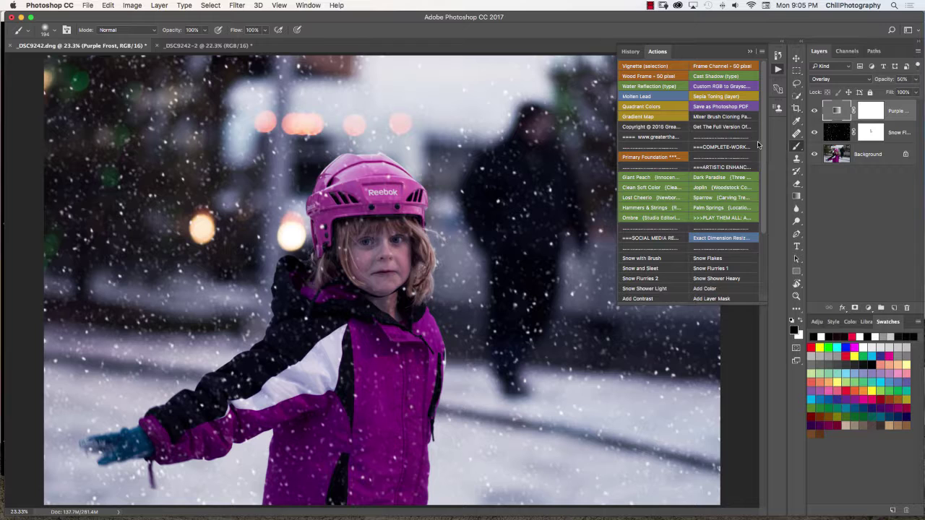
pyautogui.scroll(-2, 730, 217)
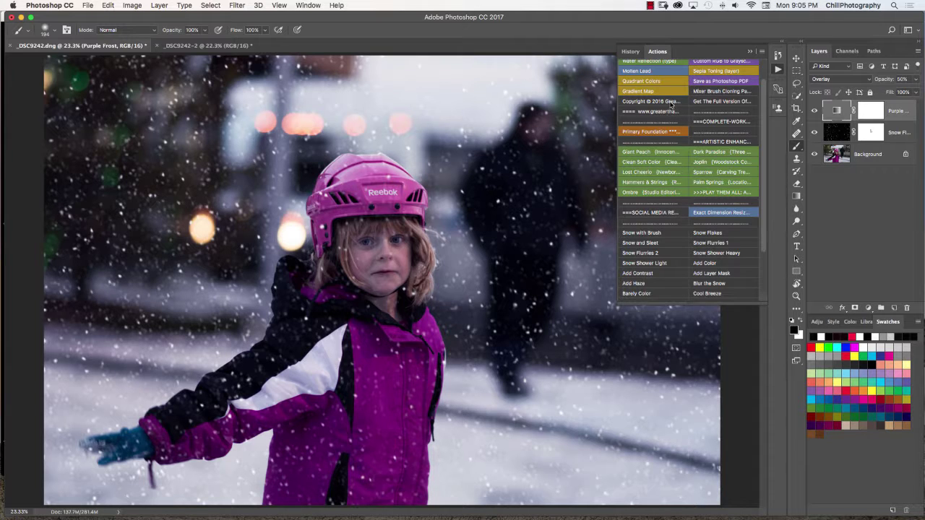
pyautogui.scroll(2, 765, 187)
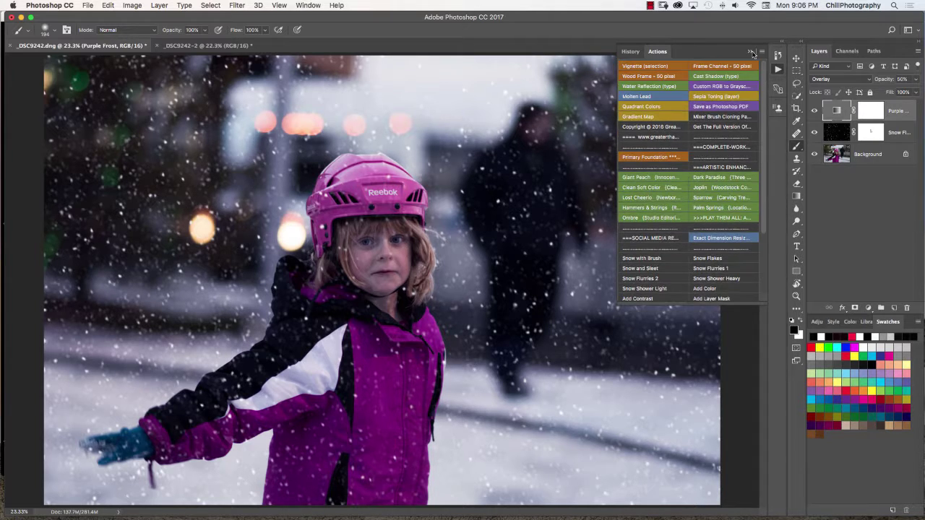
pyautogui.click(761, 51)
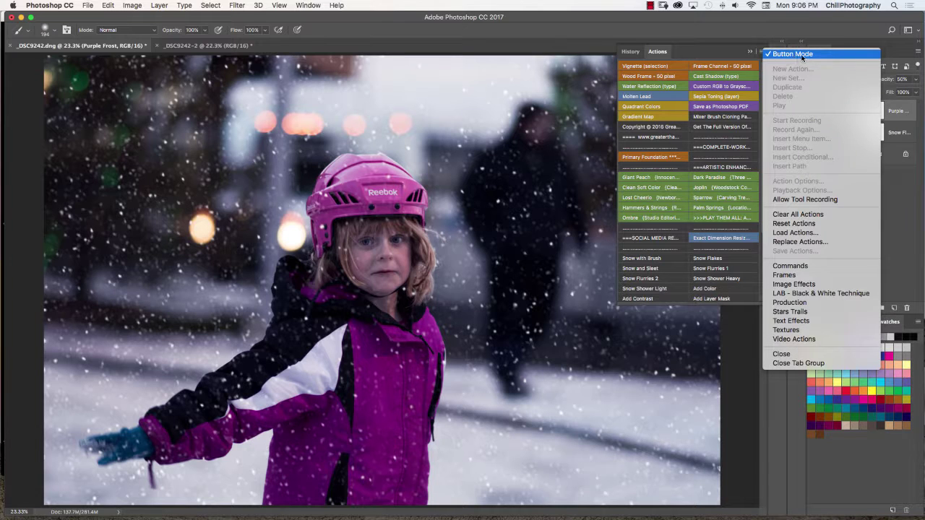
pyautogui.click(799, 54)
pyautogui.click(760, 53)
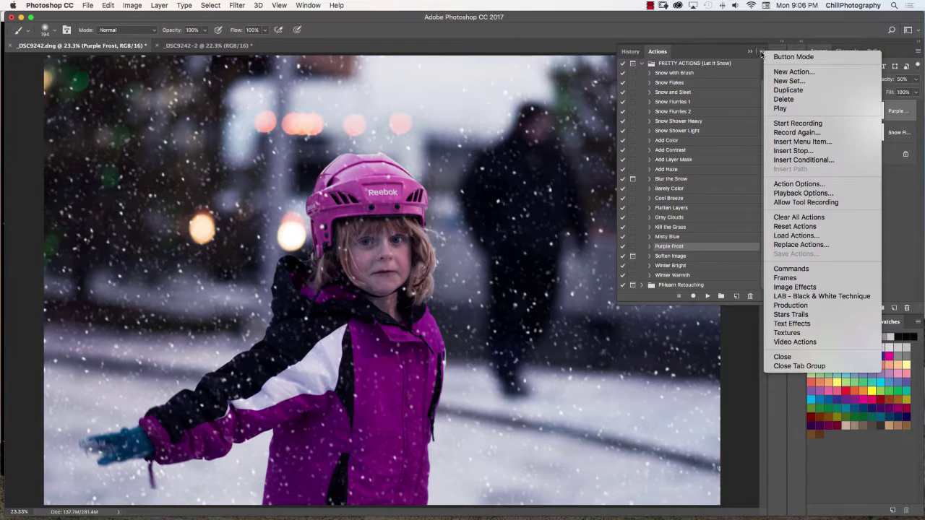
pyautogui.click(656, 55)
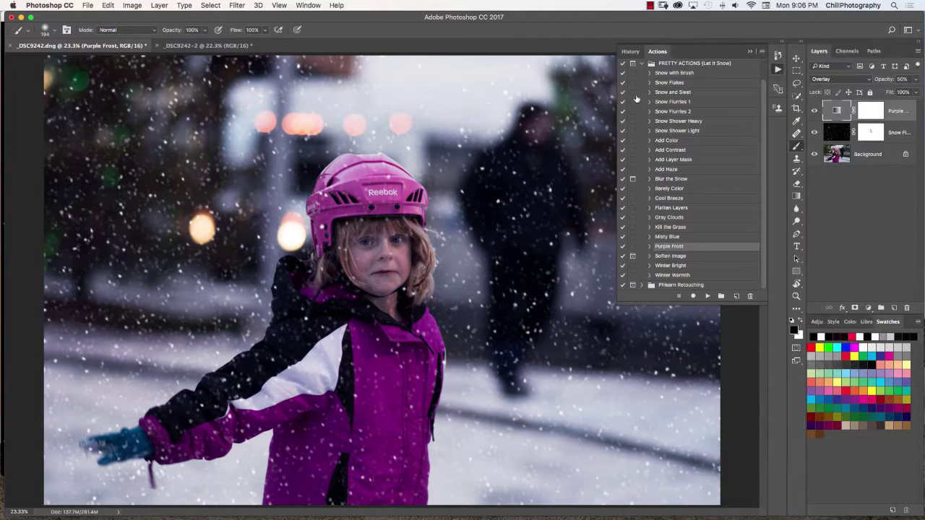
# Collapse the actions list and switch to the _DSC9242-2 photo.
pyautogui.click(750, 52)
pyautogui.click(208, 46)
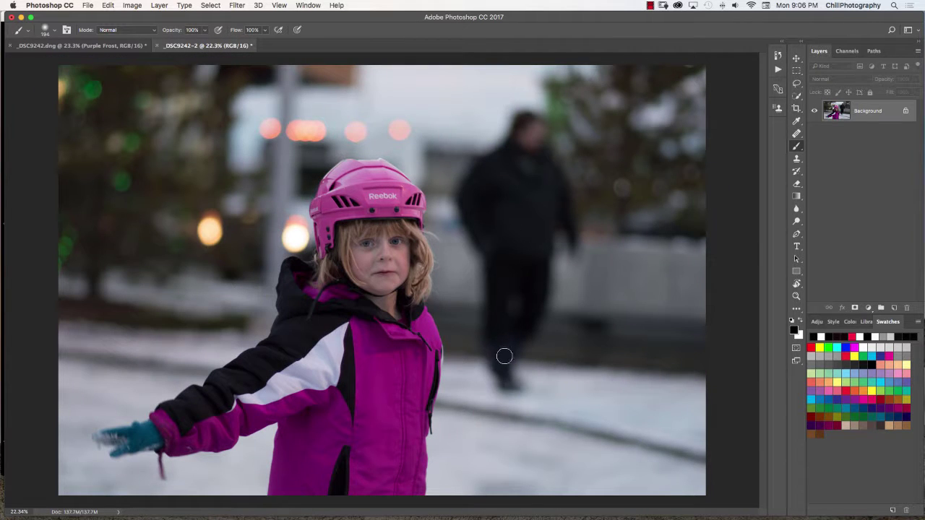
pyautogui.click(650, 5)
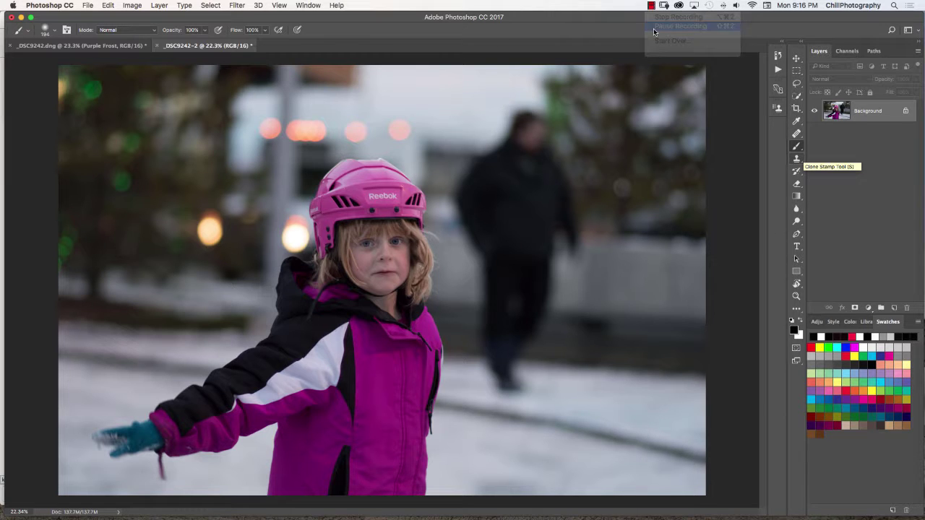
pyautogui.click(655, 27)
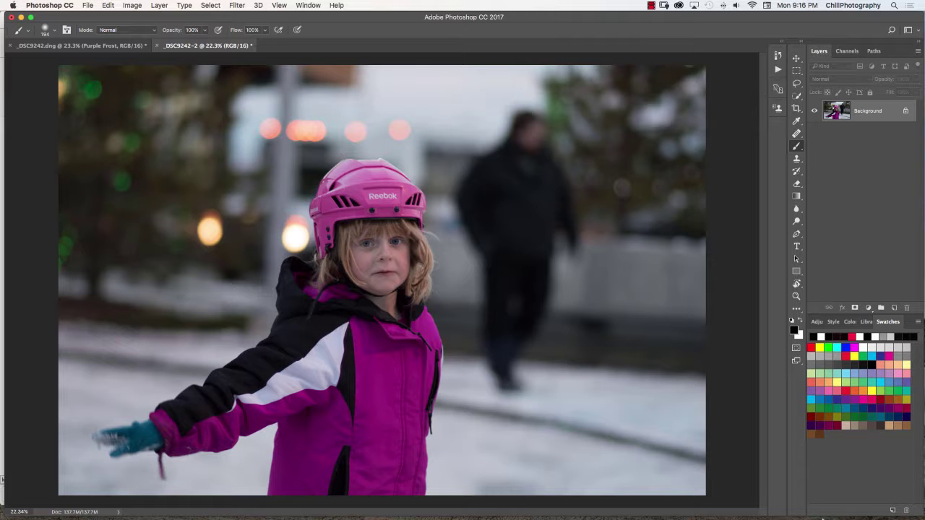
# Switch to Chrome and preview the bokeh snow and falling snowflakes overlays in the "snow overlay free" image results.
pyautogui.moveTo(682, 509)
pyautogui.click(515, 502)
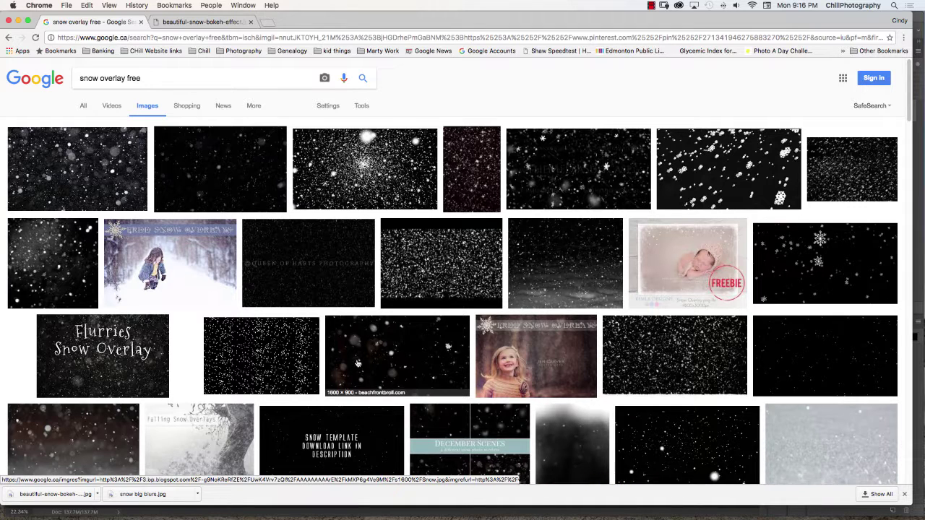
pyautogui.click(64, 181)
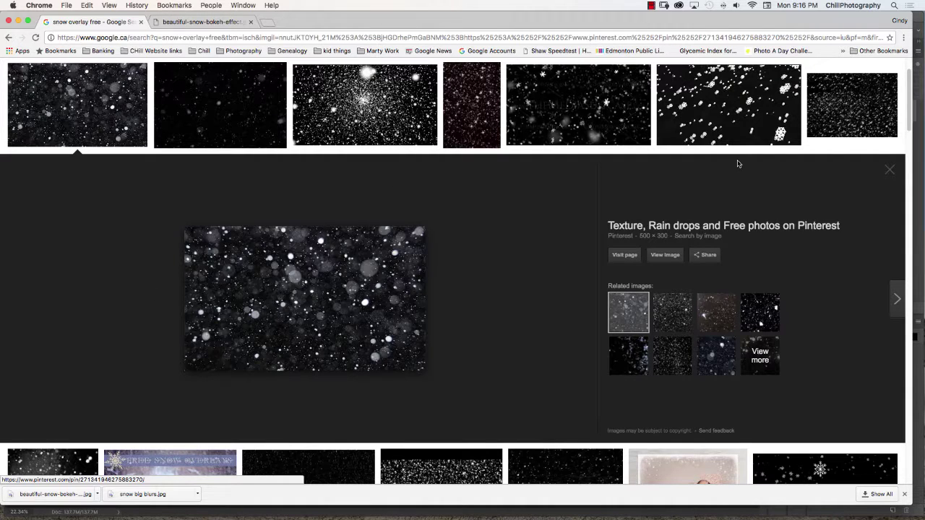
pyautogui.click(734, 134)
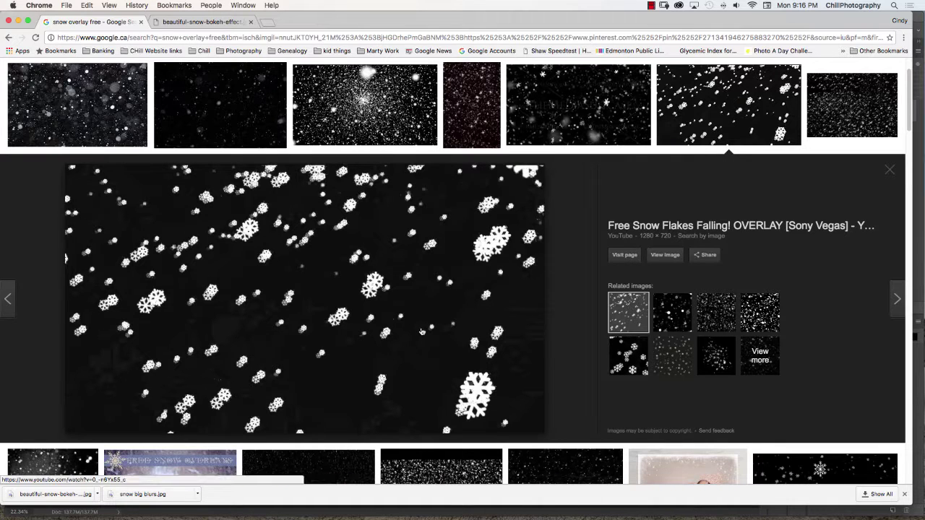
pyautogui.click(91, 101)
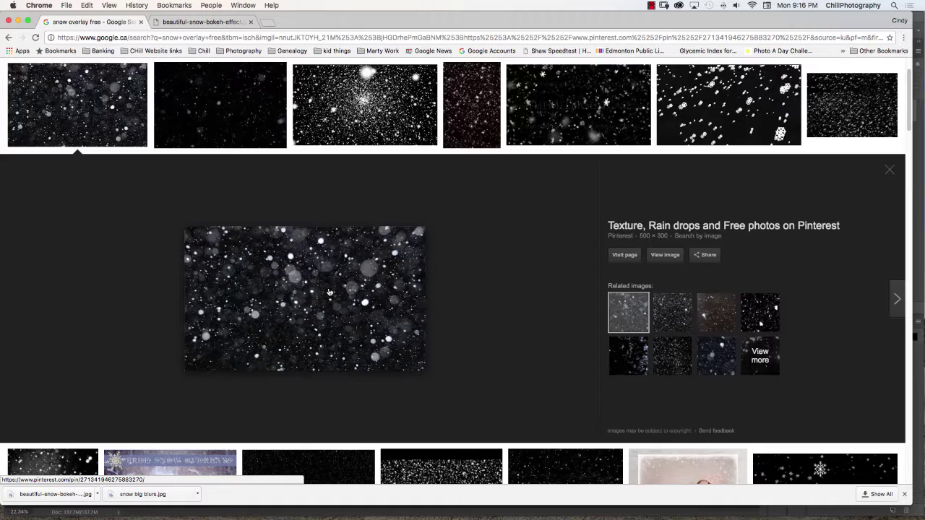
# Browse further snow overlays in the image results and preview the Flurries Snow Overlay.
pyautogui.scroll(-5, 329, 293)
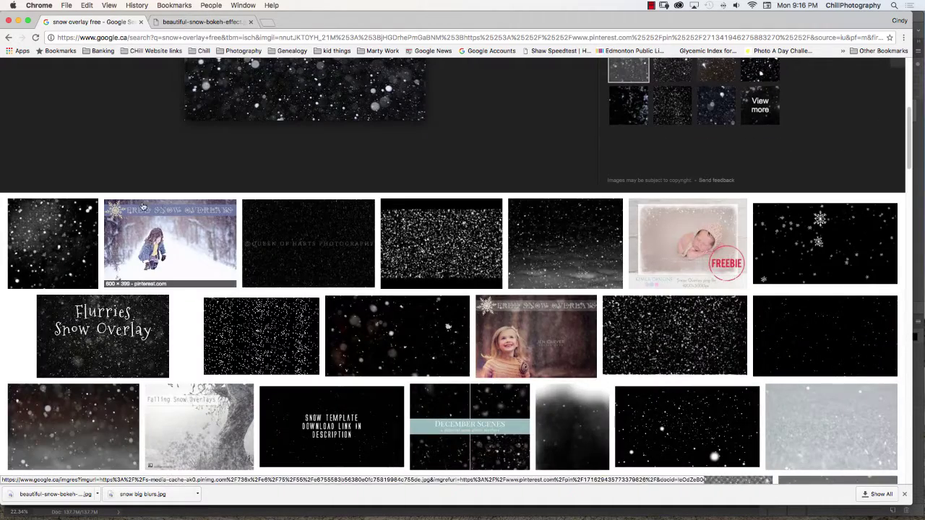
pyautogui.click(130, 361)
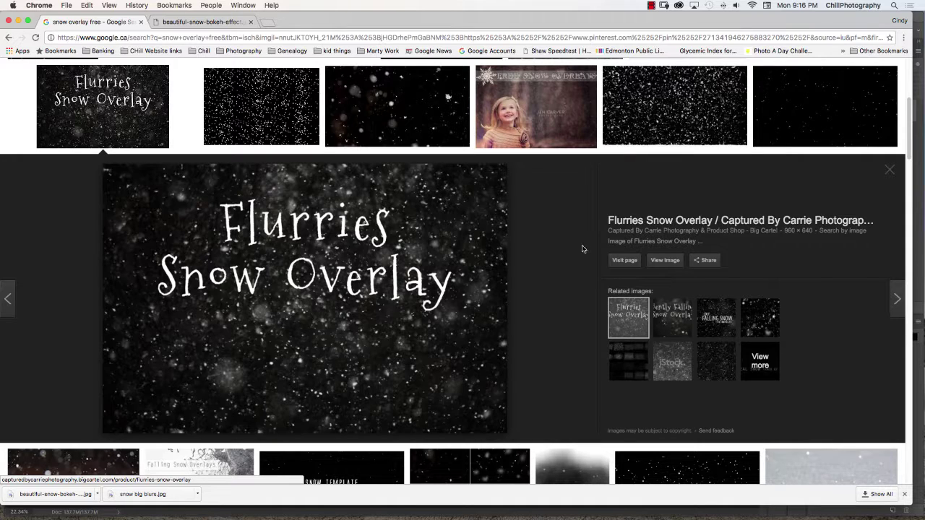
pyautogui.scroll(-4, 372, 298)
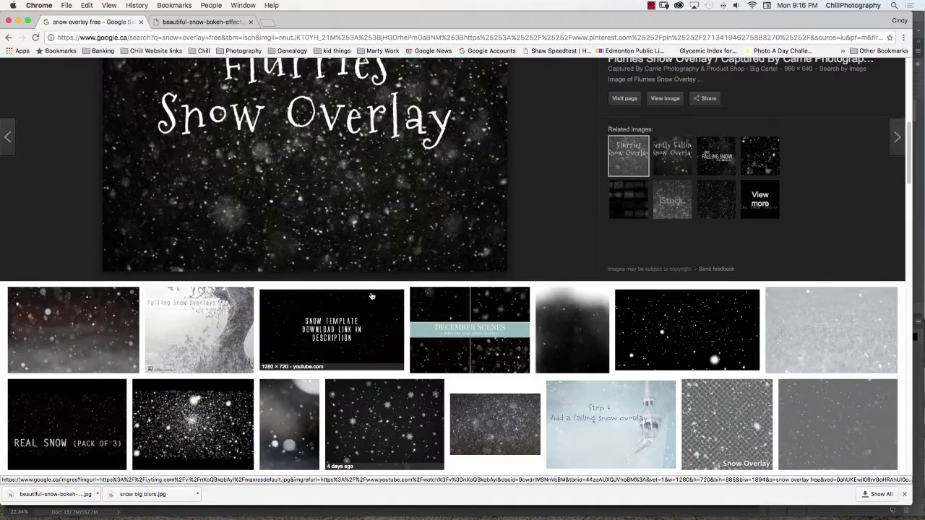
pyautogui.scroll(-4, 373, 298)
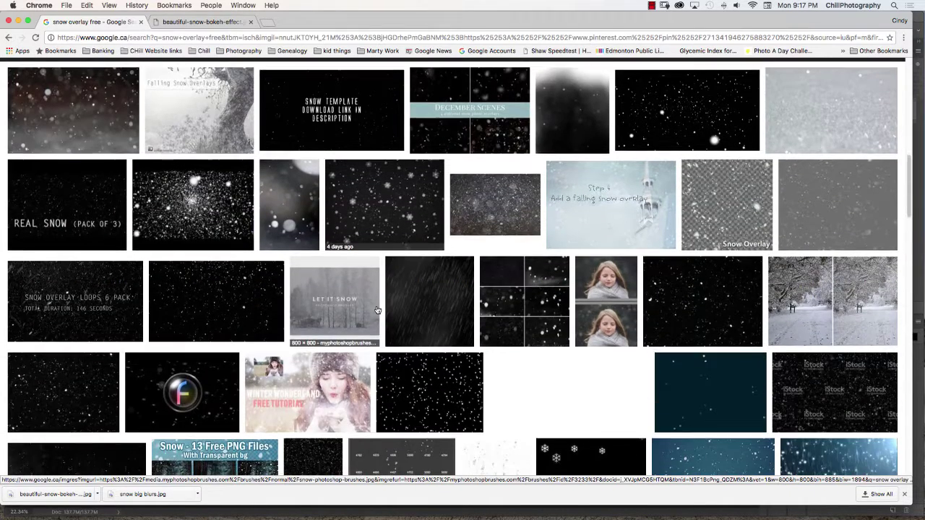
pyautogui.scroll(-1, 377, 309)
pyautogui.scroll(15, 376, 310)
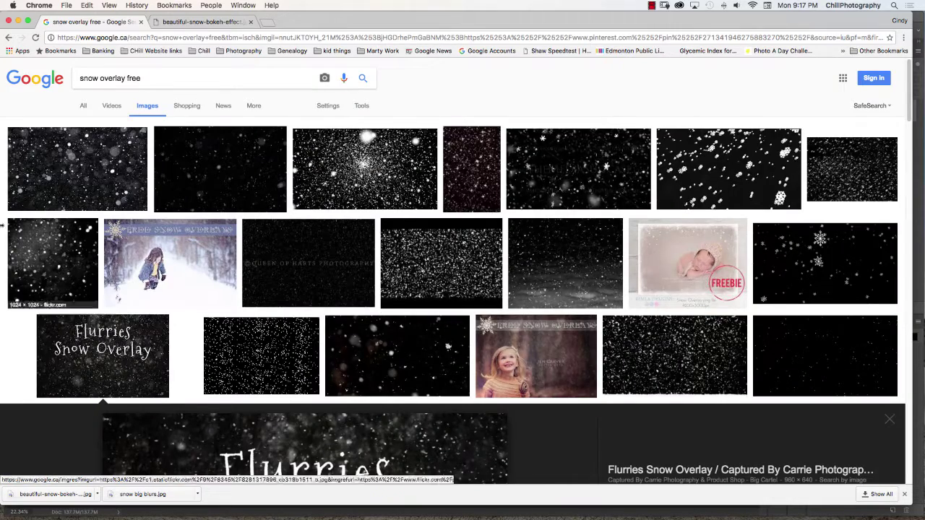
# Preview the first bokeh snow overlay in the results and show the options for saving its image.
pyautogui.click(43, 151)
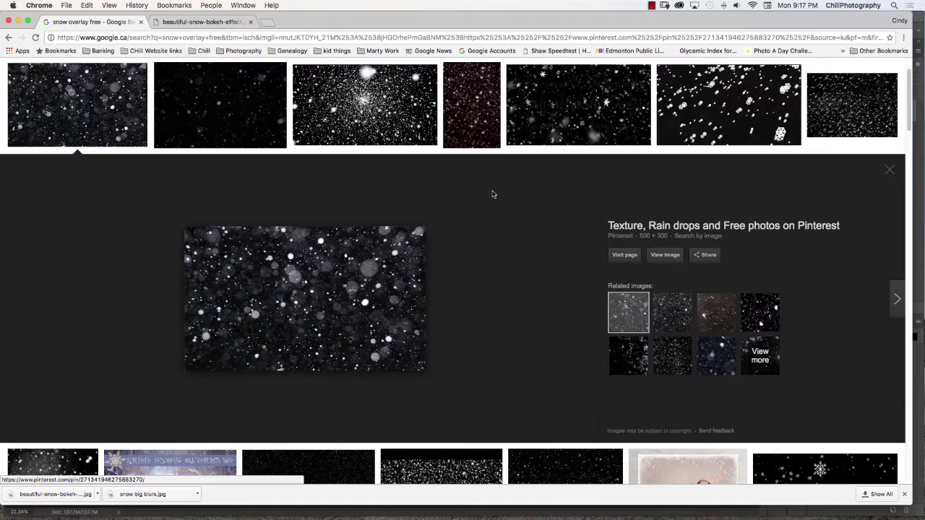
pyautogui.rightClick(316, 298)
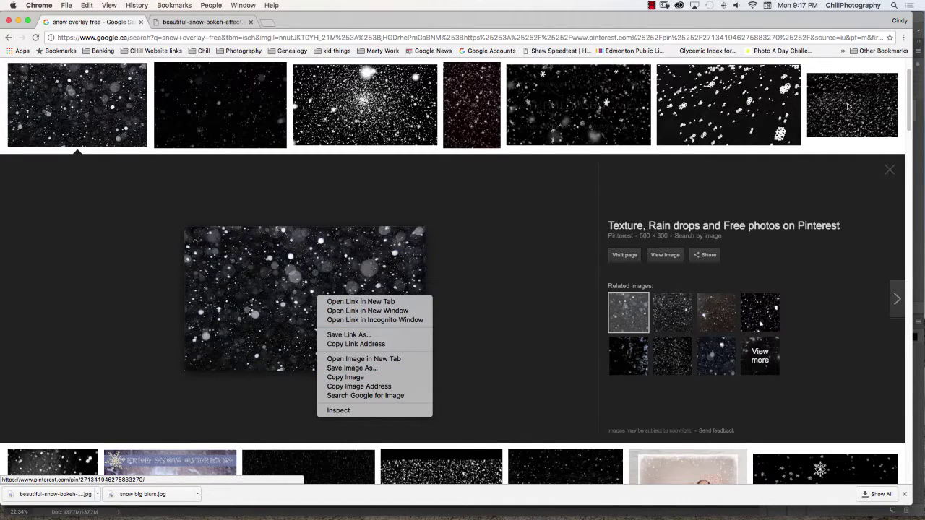
# Switch to Photoshop and browse to the Snow overlay folder inside Overlays to place an embedded image.
pyautogui.click(920, 156)
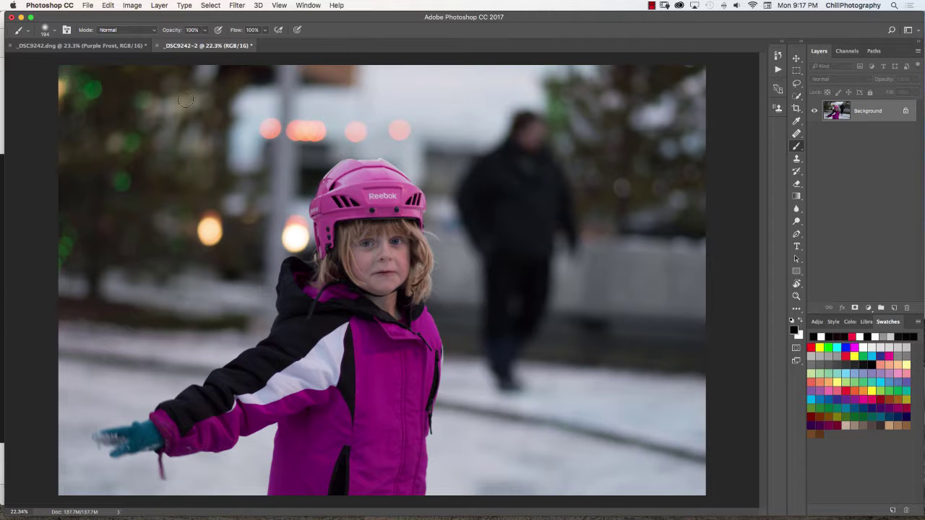
pyautogui.click(87, 6)
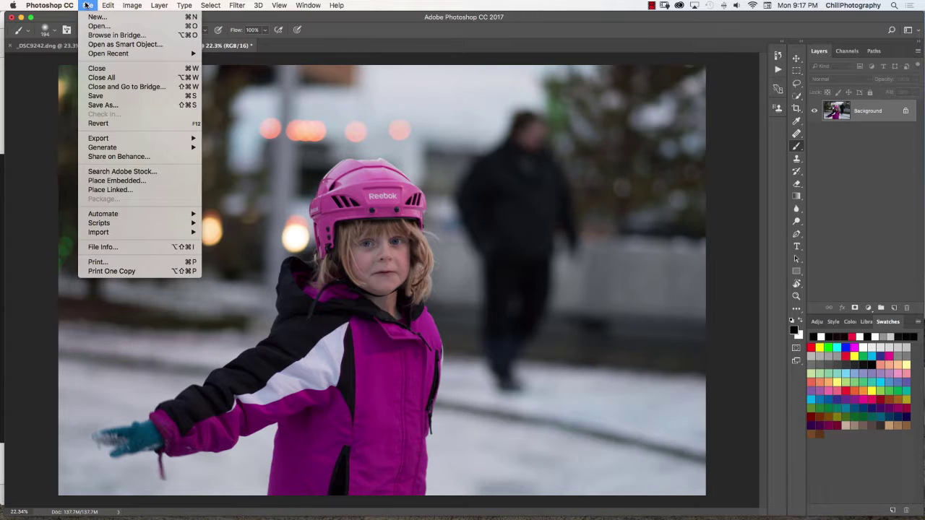
pyautogui.click(96, 184)
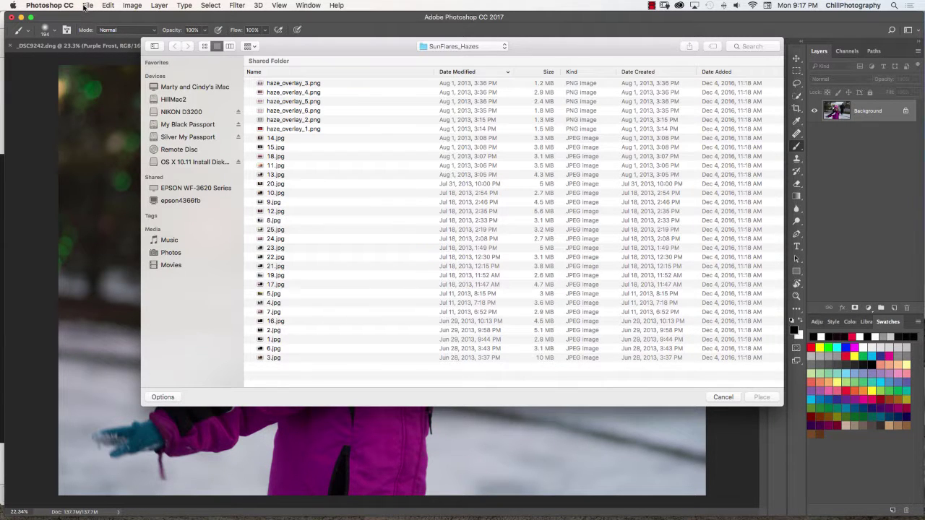
pyautogui.click(458, 48)
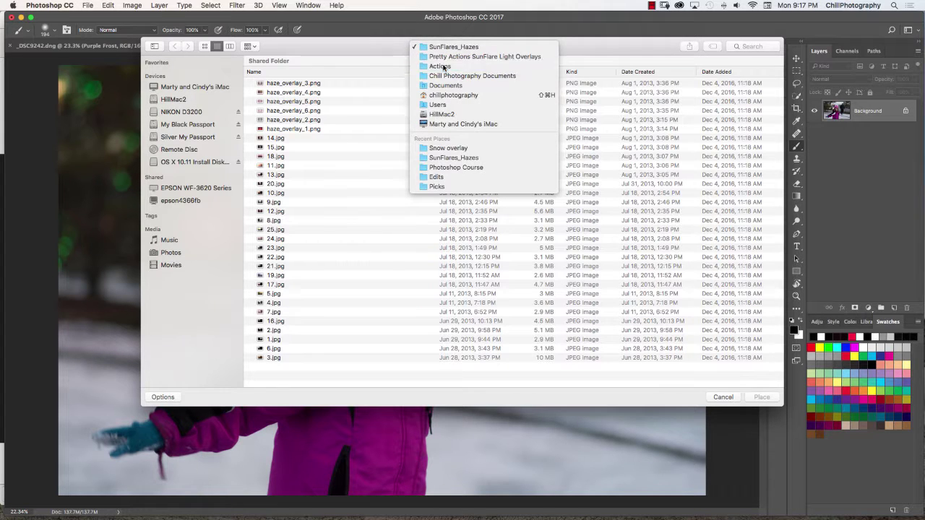
pyautogui.click(441, 66)
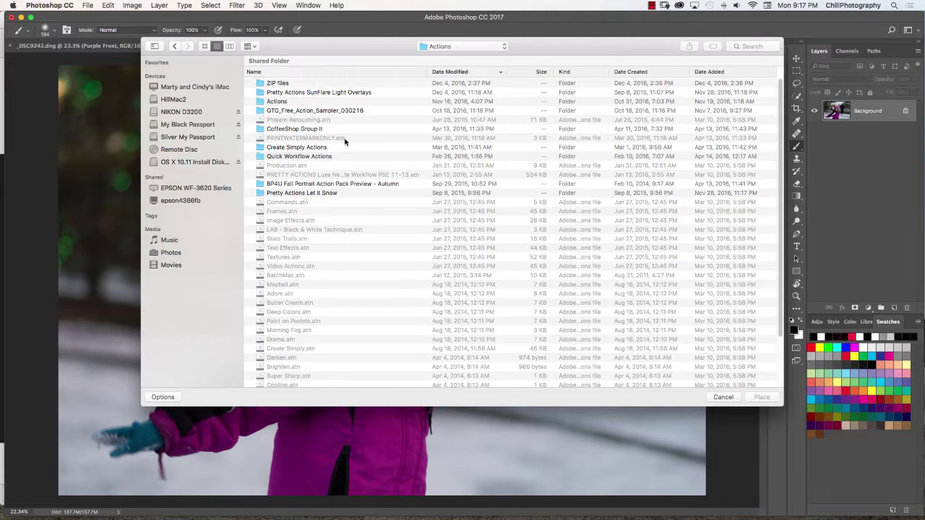
pyautogui.click(450, 48)
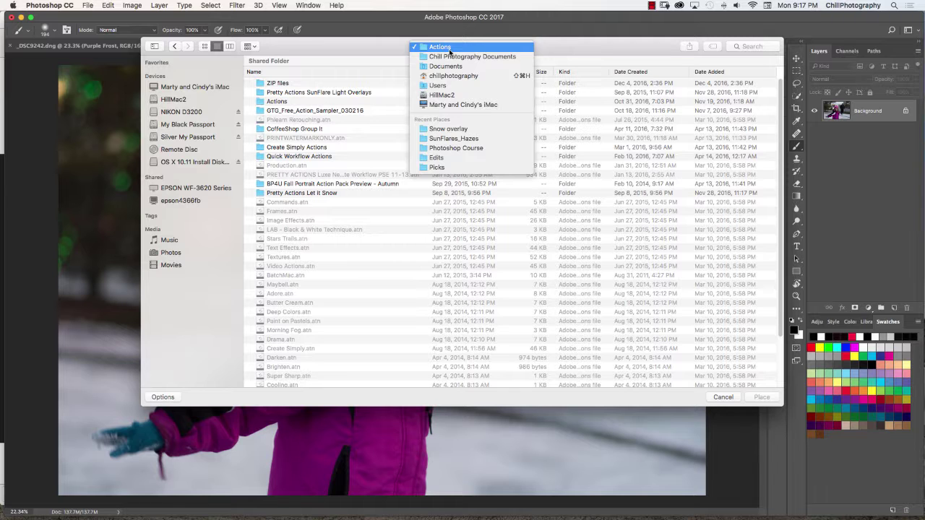
pyautogui.click(466, 55)
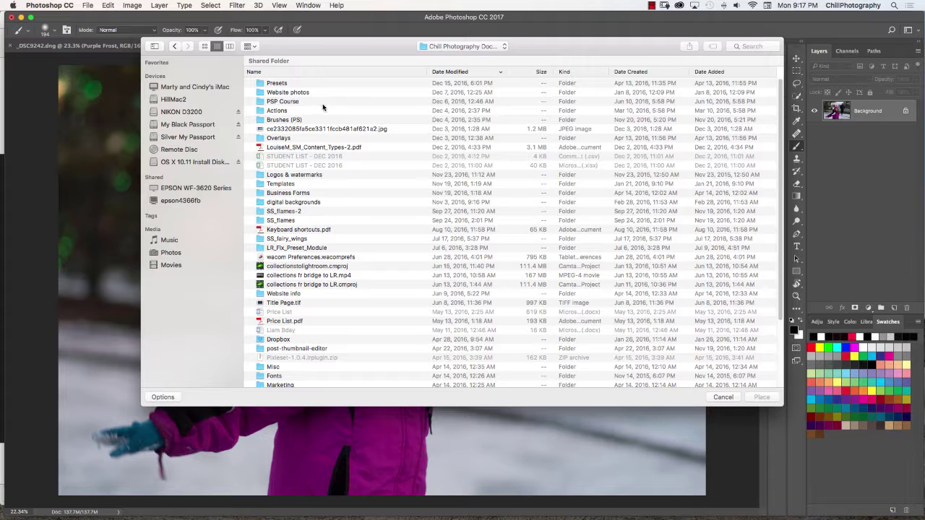
pyautogui.doubleClick(282, 137)
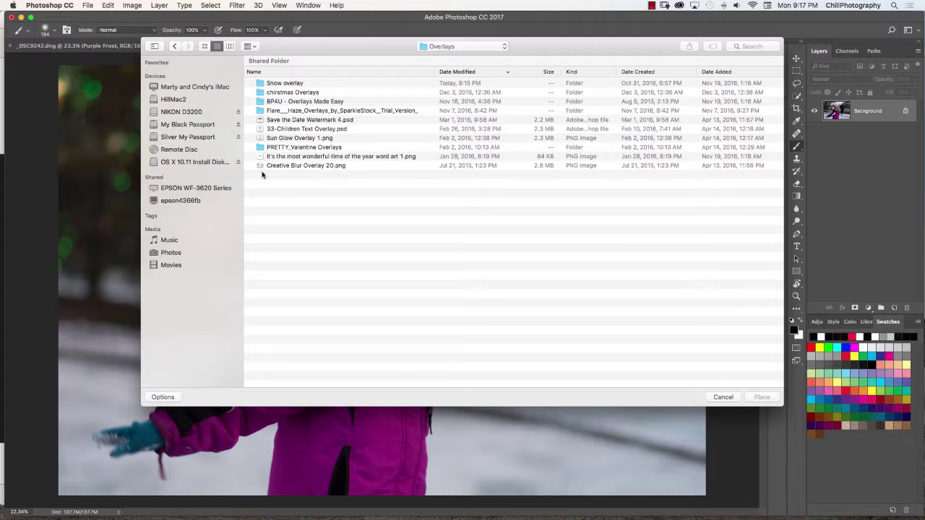
pyautogui.doubleClick(286, 85)
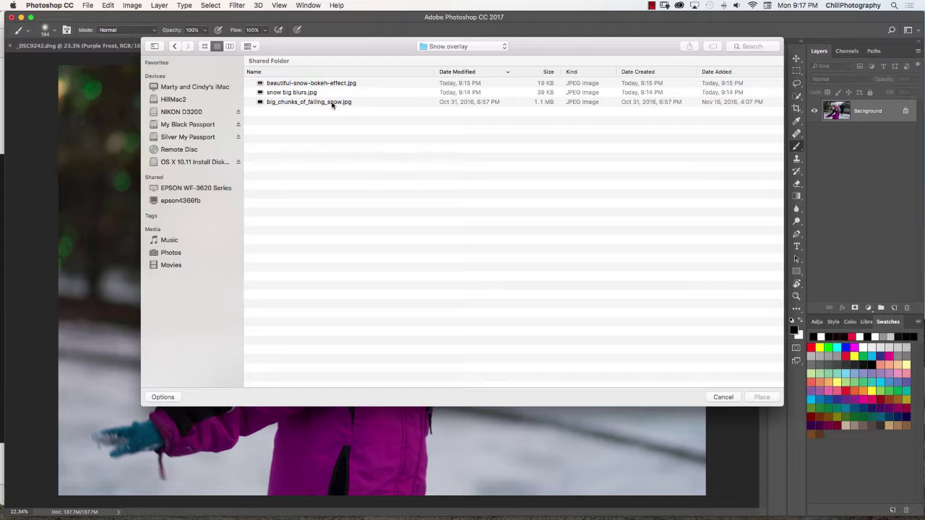
# Place snow big blurs.jpg into the _DSC9242-2 photo as an embedded image.
pyautogui.click(303, 87)
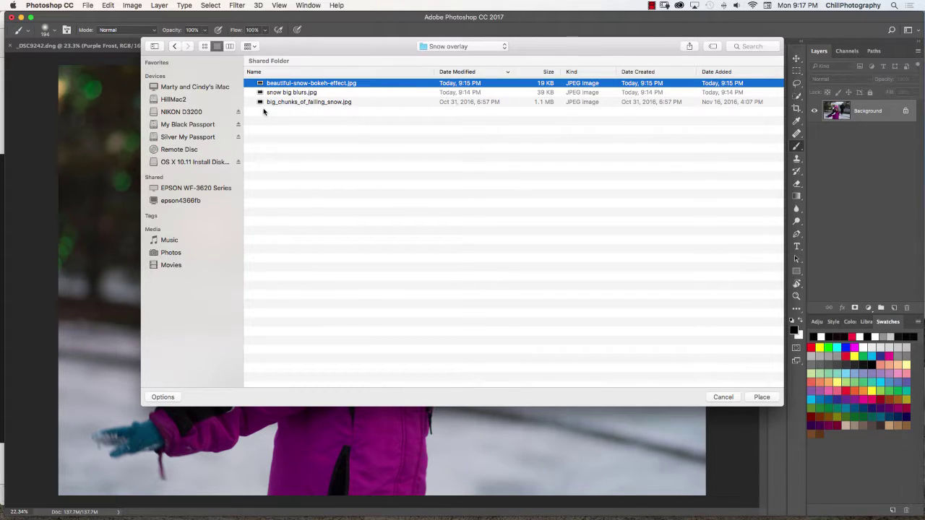
pyautogui.click(285, 93)
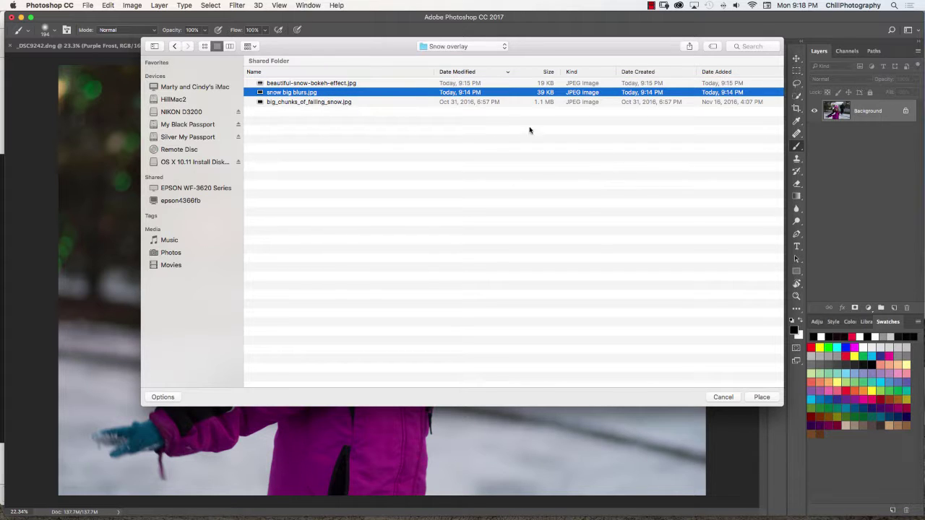
pyautogui.click(767, 404)
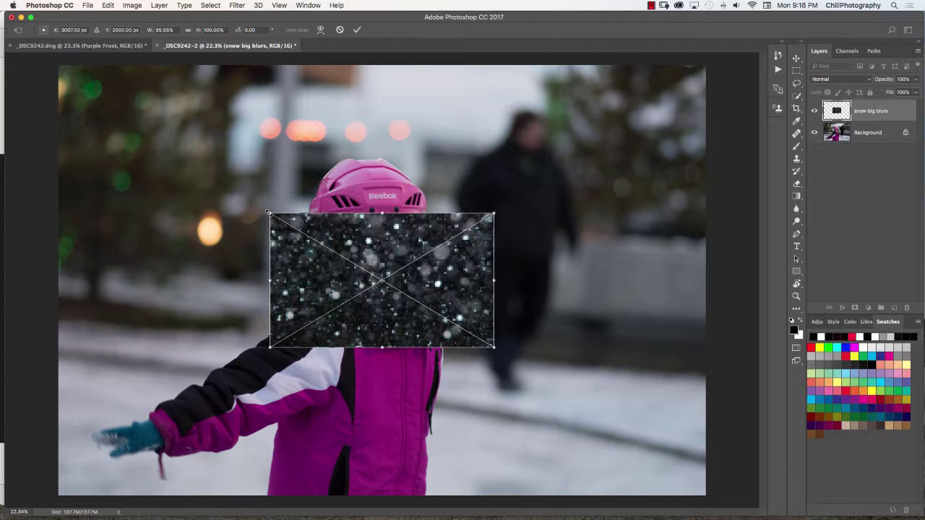
# Stretch the placed snow overlay to cover the whole photo and set its blend mode to Screen.
pyautogui.moveTo(268, 213); pyautogui.dragTo(60, 65)
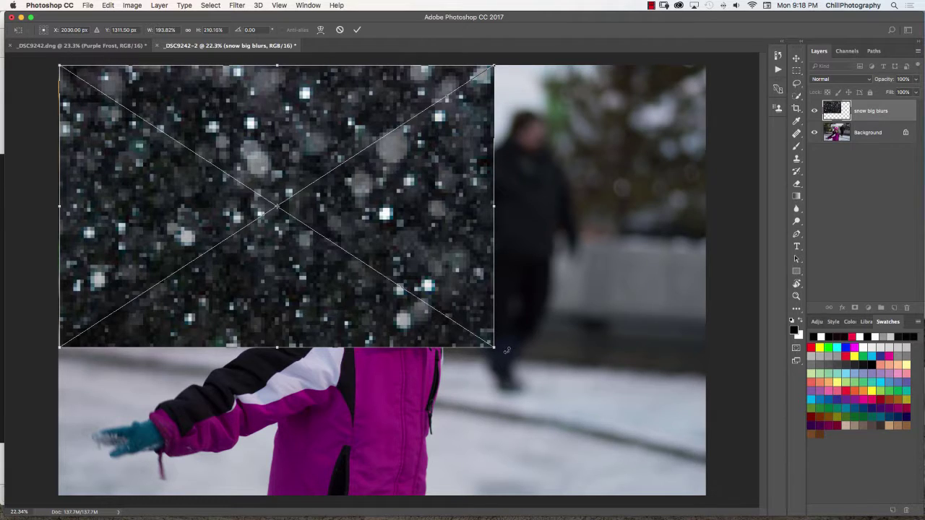
pyautogui.moveTo(494, 349); pyautogui.dragTo(712, 500)
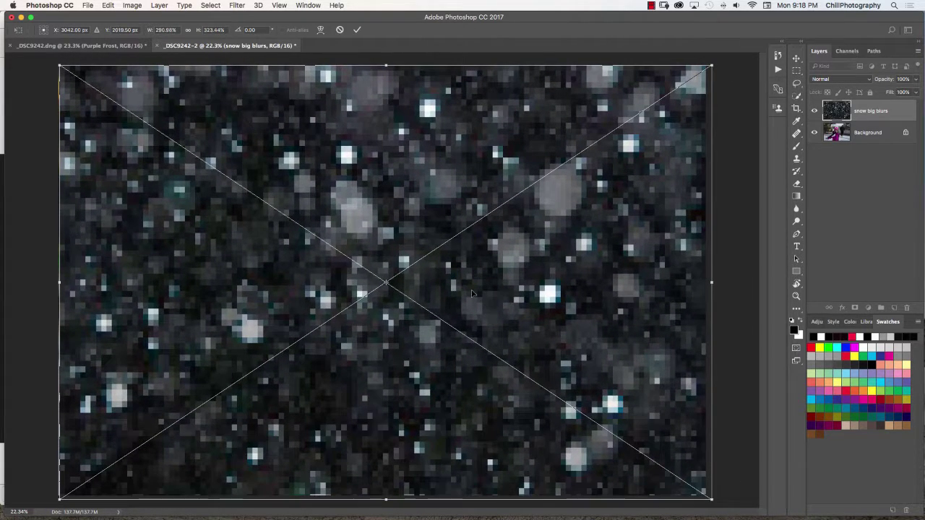
pyautogui.click(357, 31)
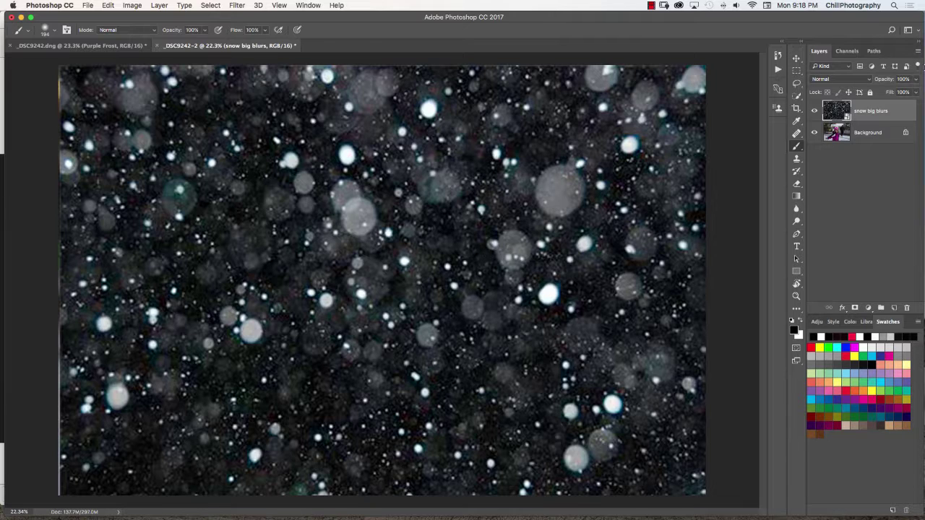
pyautogui.click(844, 81)
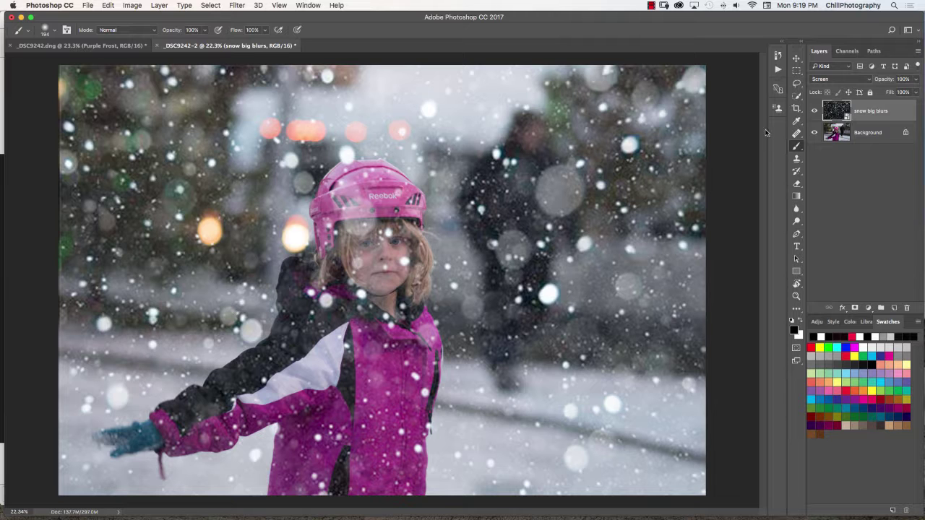
# Compare the Screen-blended snow overlay with and without the Background layer showing beneath it.
pyautogui.click(815, 132)
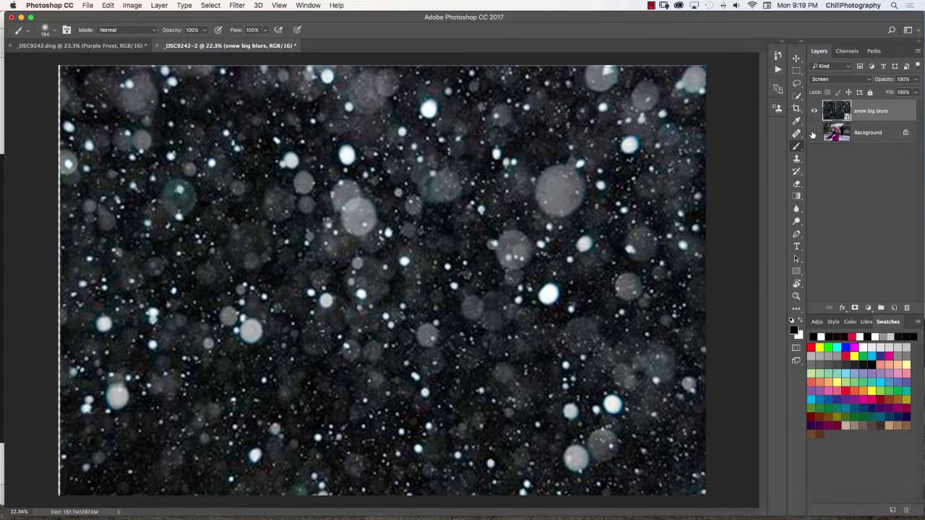
pyautogui.click(814, 132)
pyautogui.click(814, 133)
pyautogui.click(813, 133)
pyautogui.click(814, 133)
pyautogui.click(814, 133)
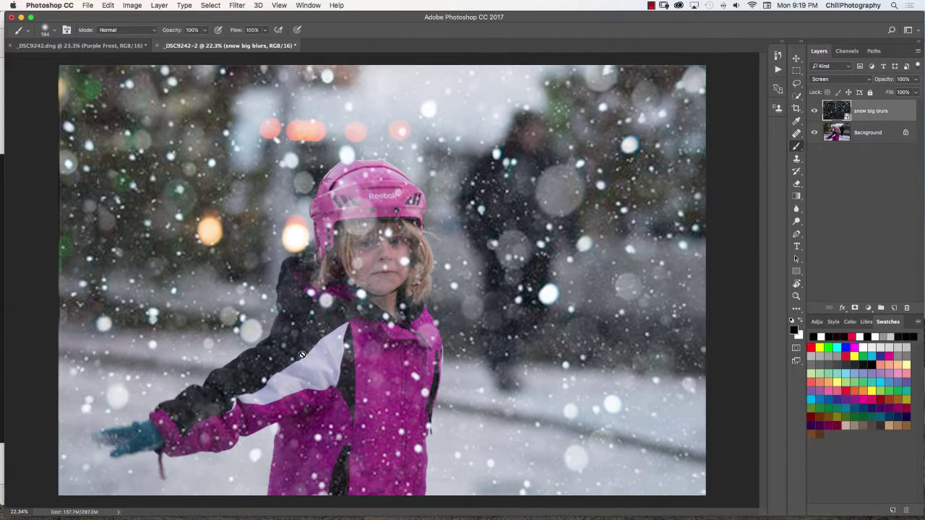
# Hide the snow big blurs layer and place big_chunks_of_falling_snow.jpg as an embedded image.
pyautogui.click(815, 111)
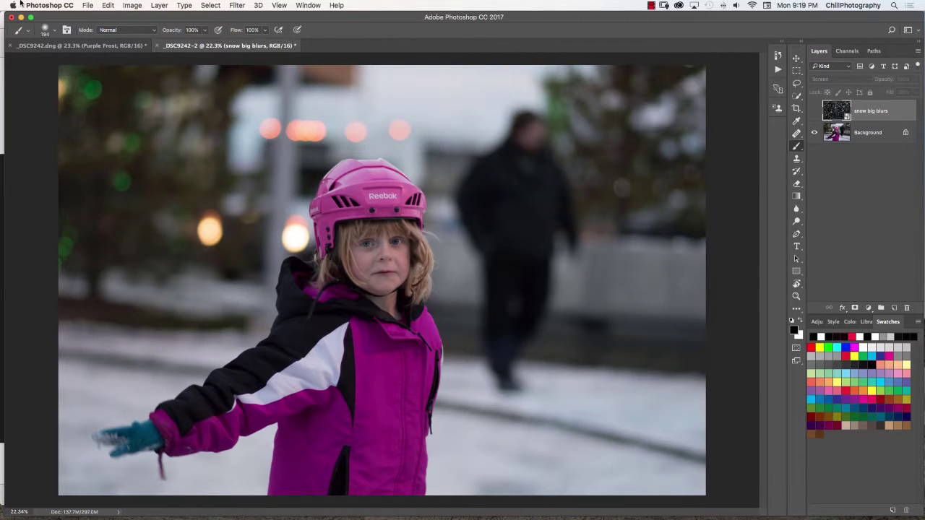
pyautogui.click(86, 6)
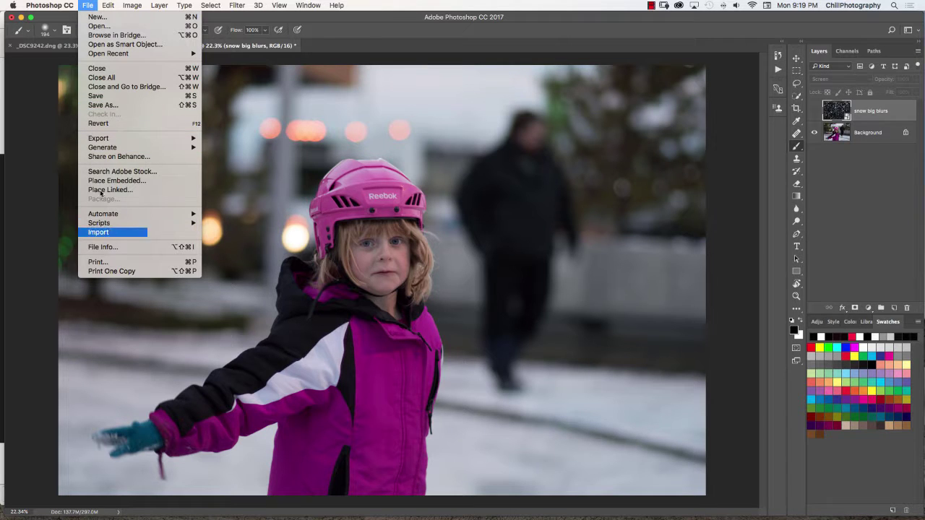
pyautogui.click(98, 179)
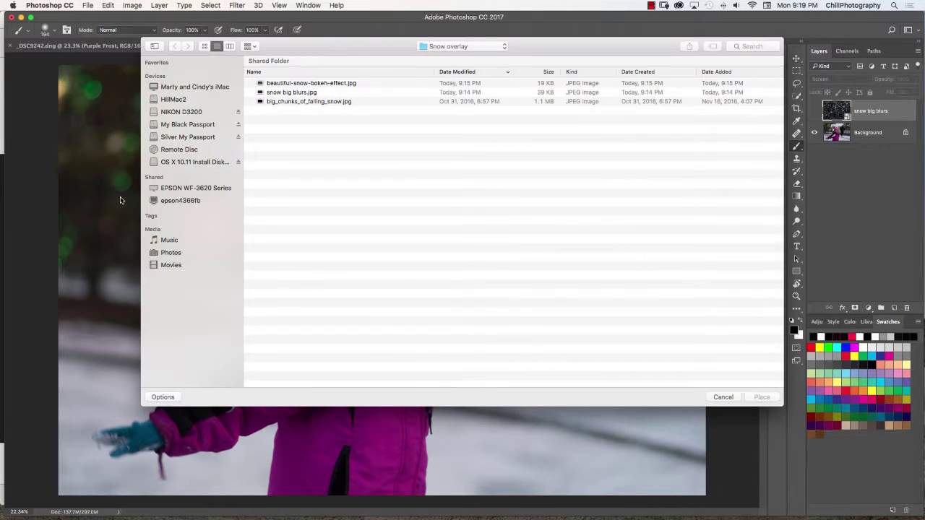
pyautogui.click(280, 105)
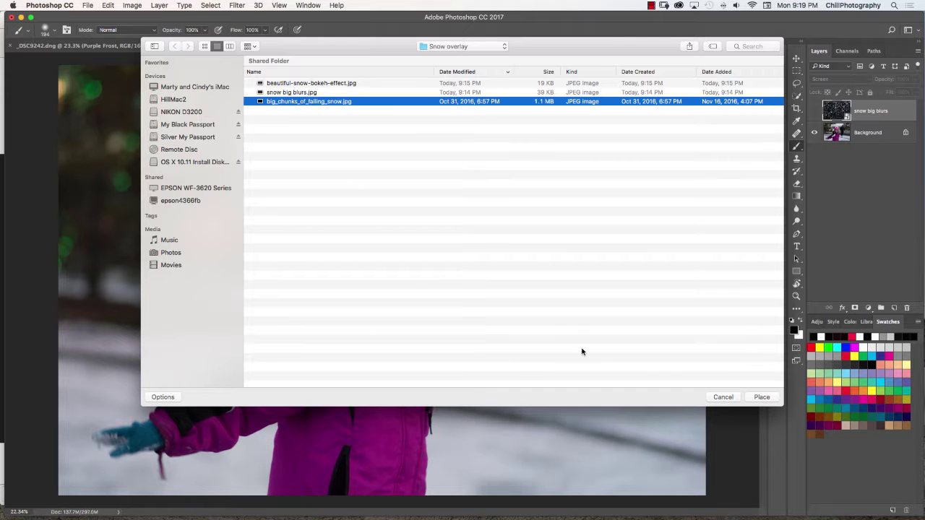
pyautogui.click(760, 397)
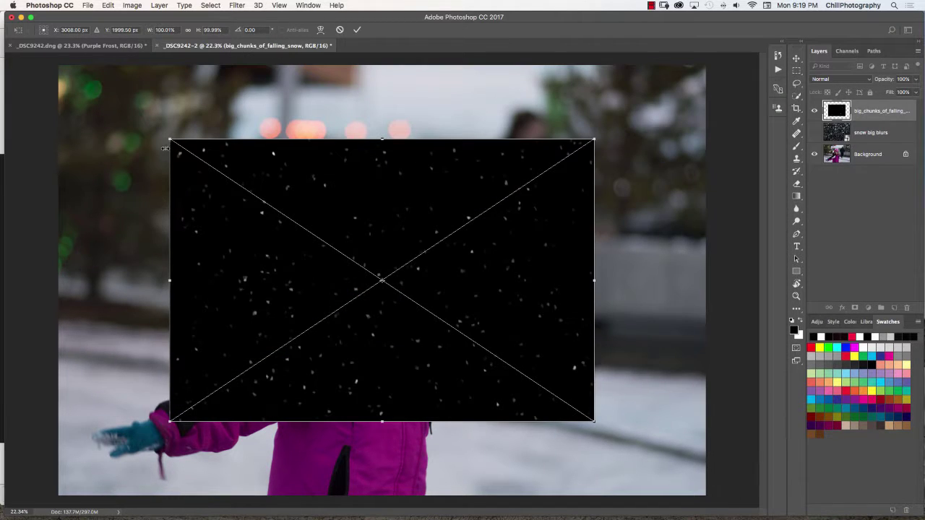
# Enlarge the falling snow overlay proportionally to about 155% so it covers the photo, and set its blend mode to Screen.
pyautogui.moveTo(168, 138); pyautogui.dragTo(57, 61)
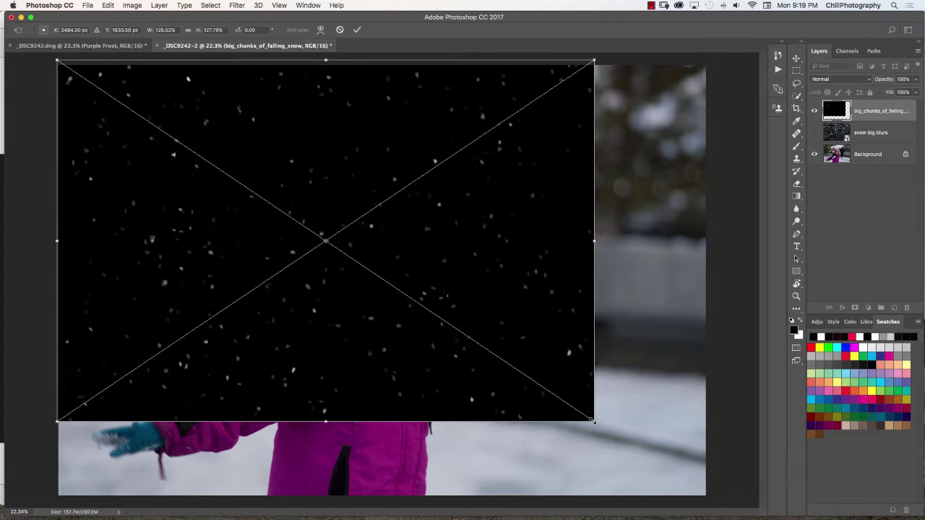
pyautogui.moveTo(593, 421); pyautogui.dragTo(716, 497)
pyautogui.click(186, 30)
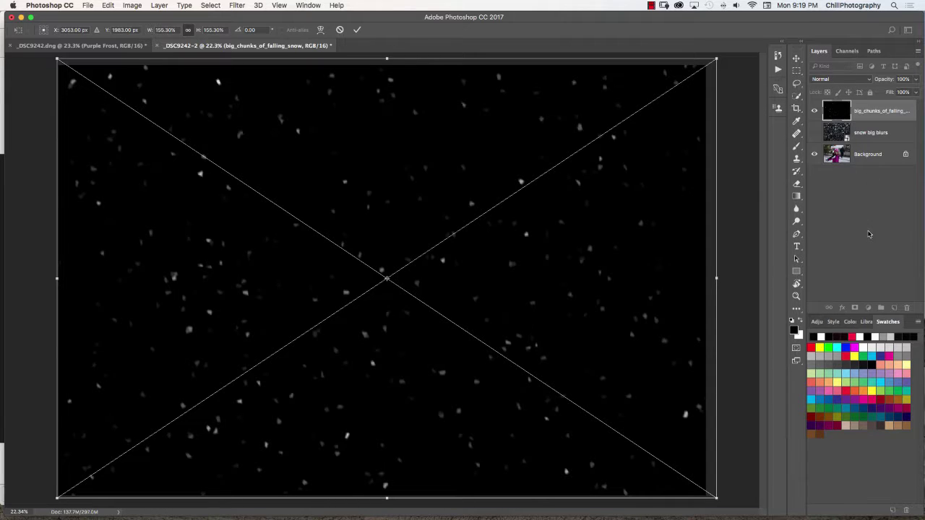
pyautogui.press('b')
pyautogui.click(359, 31)
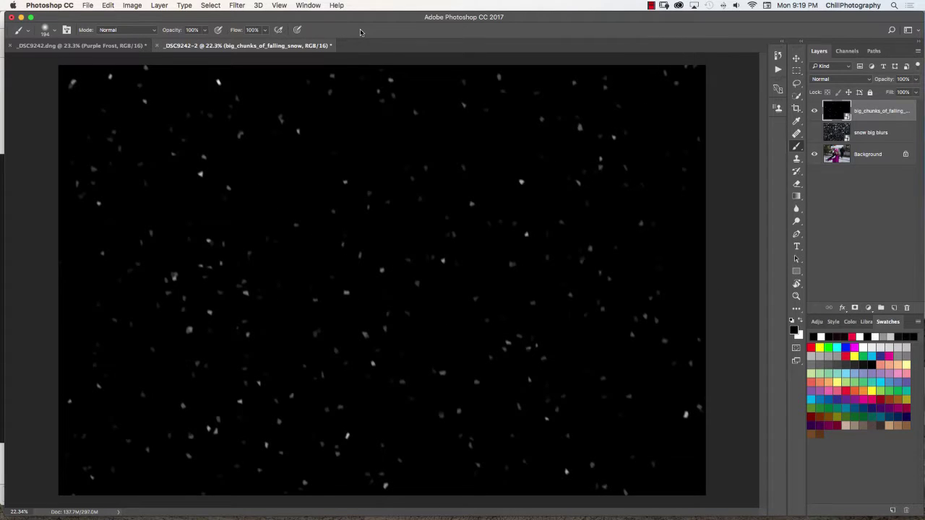
pyautogui.click(836, 80)
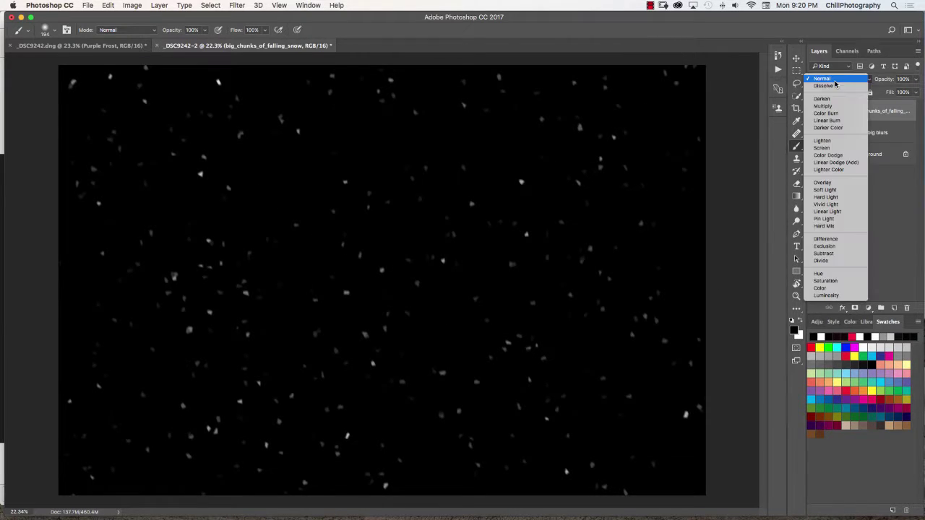
pyautogui.click(822, 148)
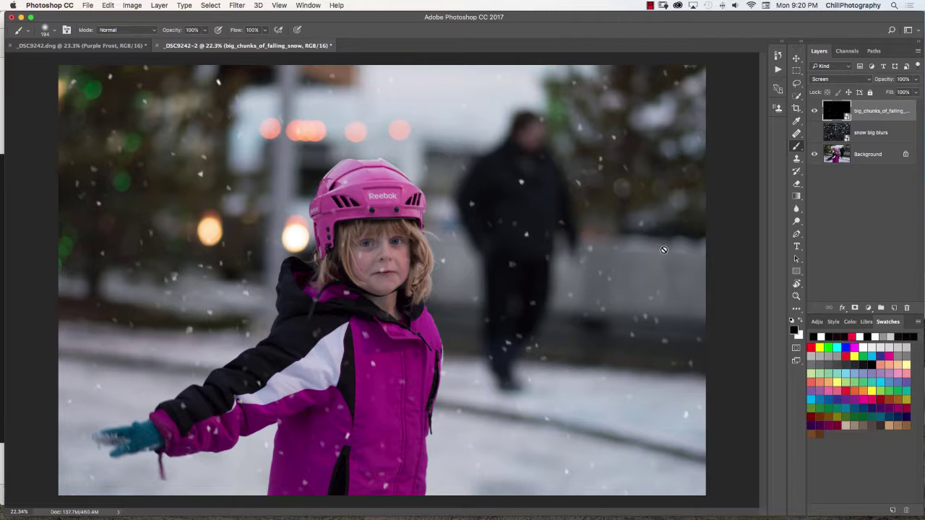
# Add a layer mask to the big_chunks_of_falling_snow layer and paint black over the girl's face to remove the snow there.
pyautogui.moveTo(493, 82); pyautogui.dragTo(848, 163)
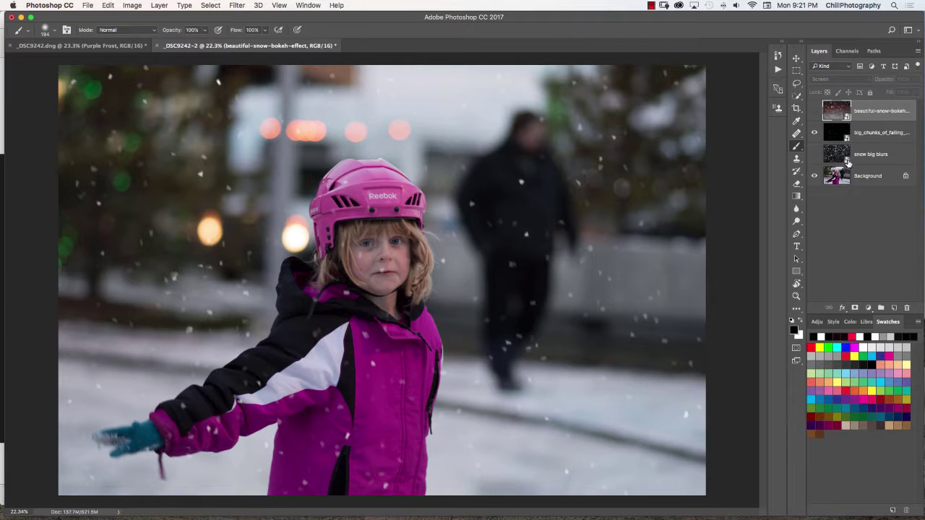
pyautogui.click(881, 134)
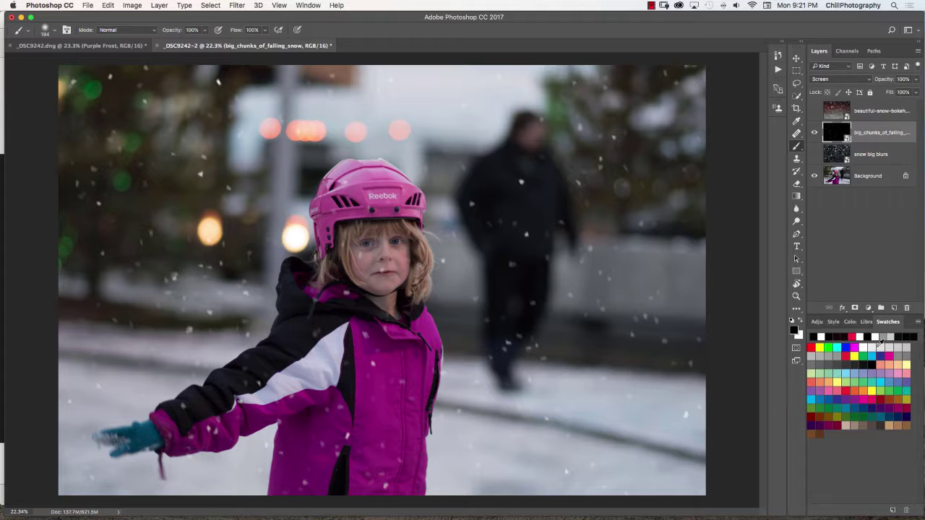
pyautogui.click(855, 308)
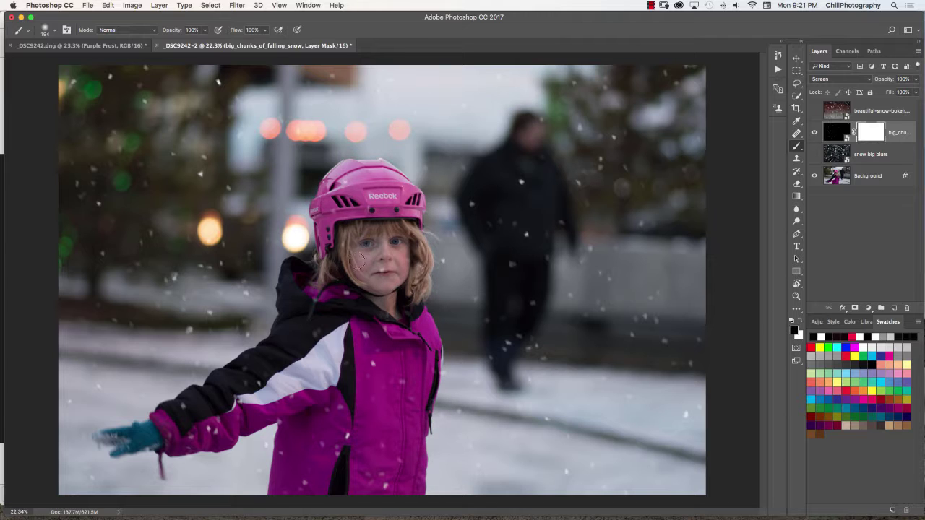
pyautogui.moveTo(359, 257); pyautogui.dragTo(384, 273)
# Hide the light flare layer 8, switch to the _DSC9242.dng photo, and hide its Purple Frost layer.
pyautogui.click(871, 111)
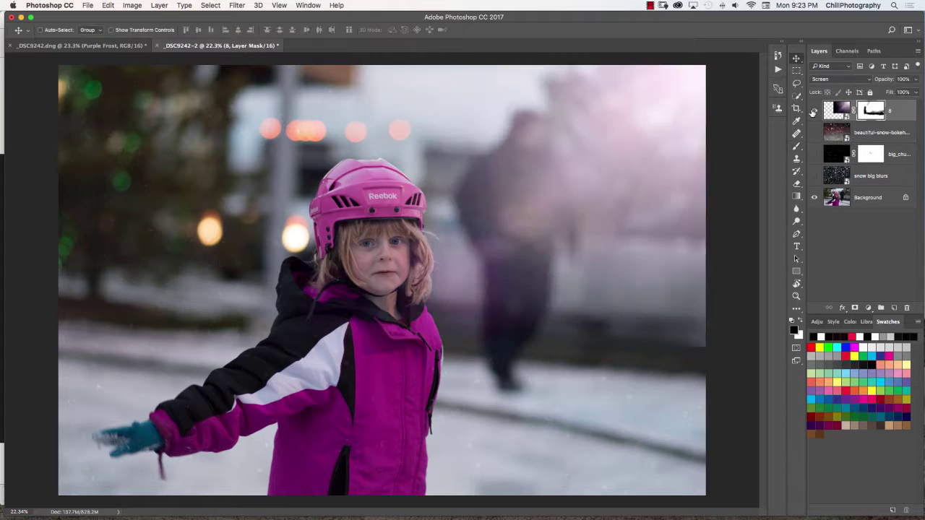
pyautogui.click(815, 111)
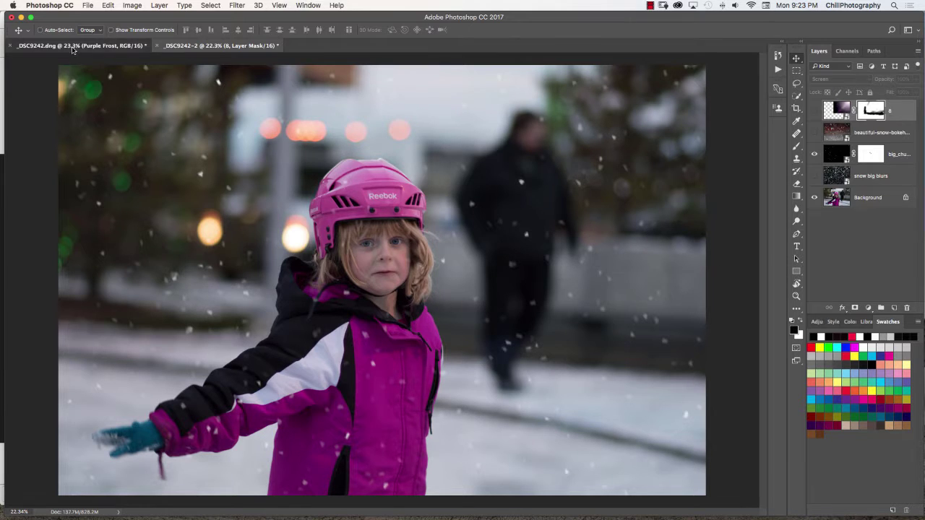
pyautogui.click(72, 47)
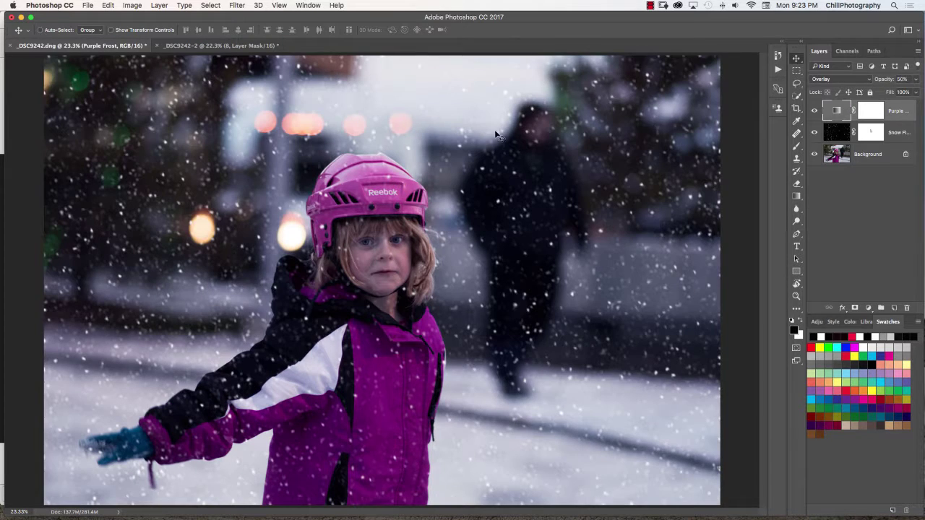
pyautogui.click(816, 110)
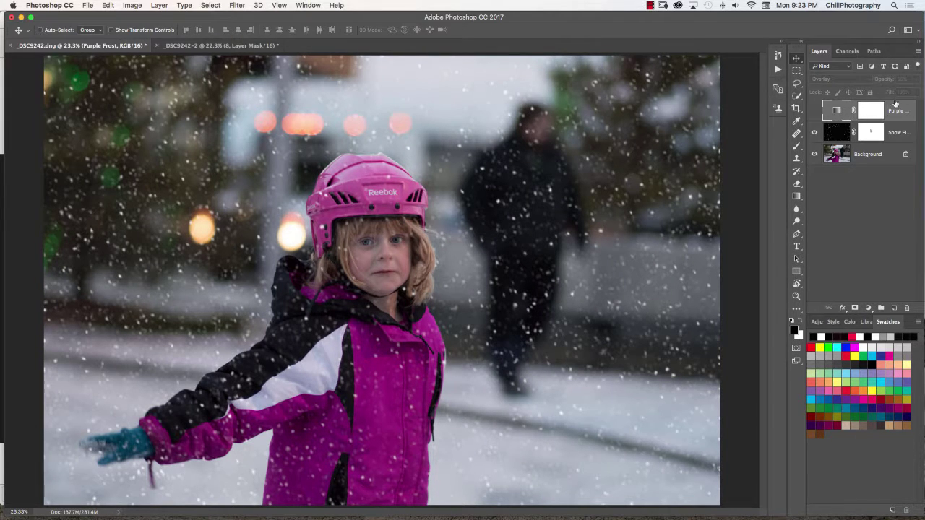
# Disable the Snow Fluries 2 layer's mask while viewing that layer alone, and show the Background again.
pyautogui.click(837, 136)
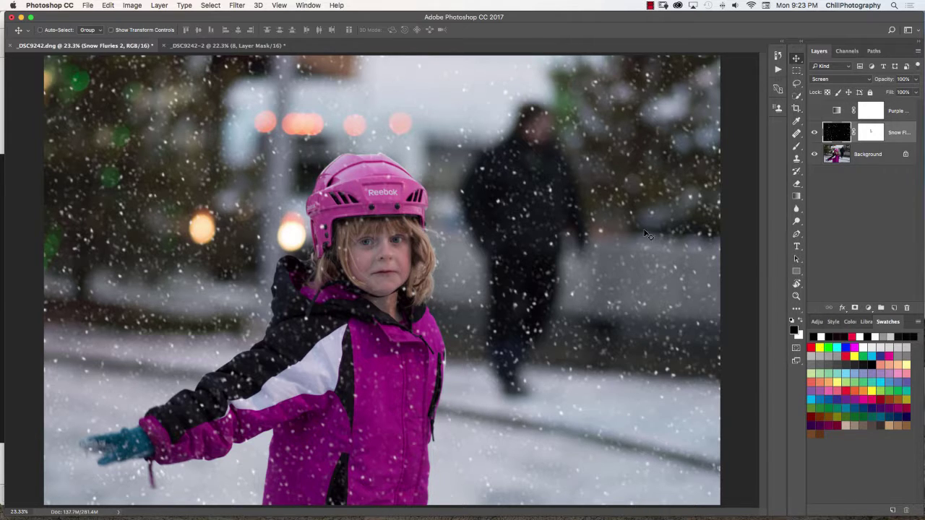
pyautogui.click(816, 155)
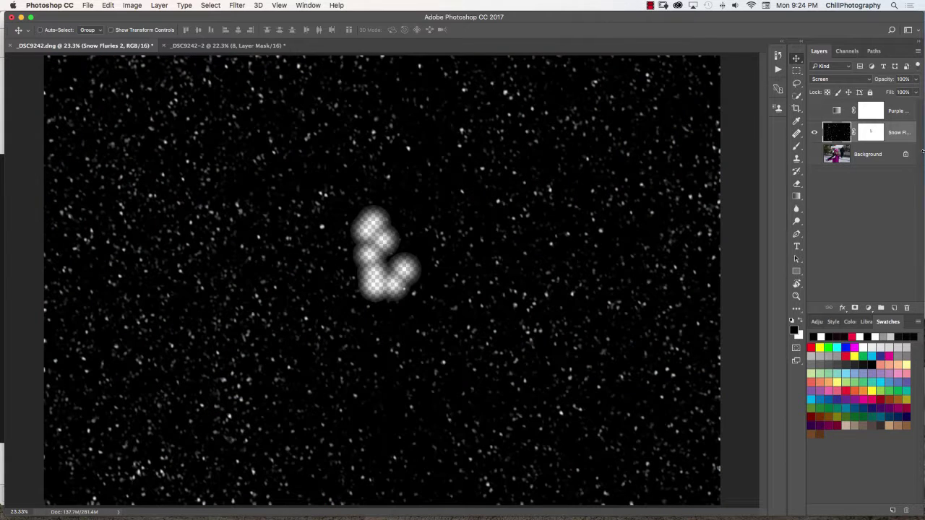
pyautogui.rightClick(877, 129)
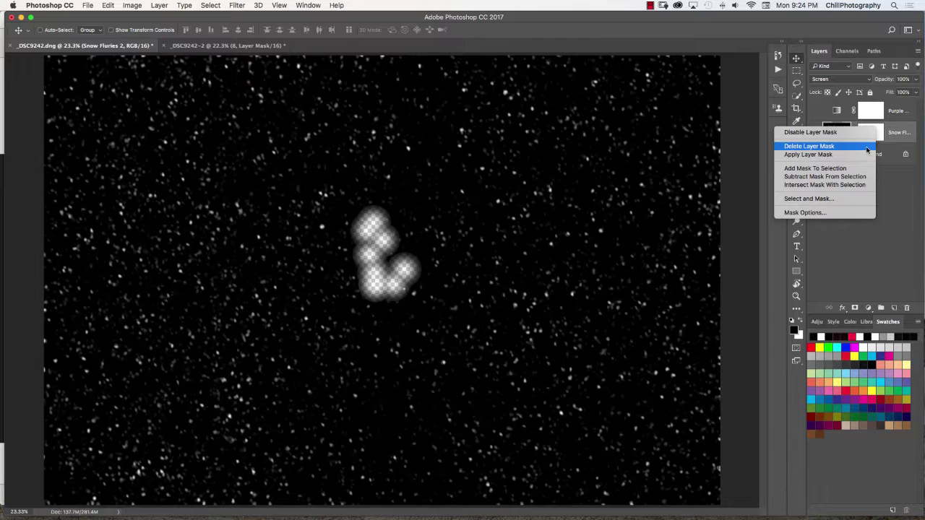
pyautogui.click(864, 132)
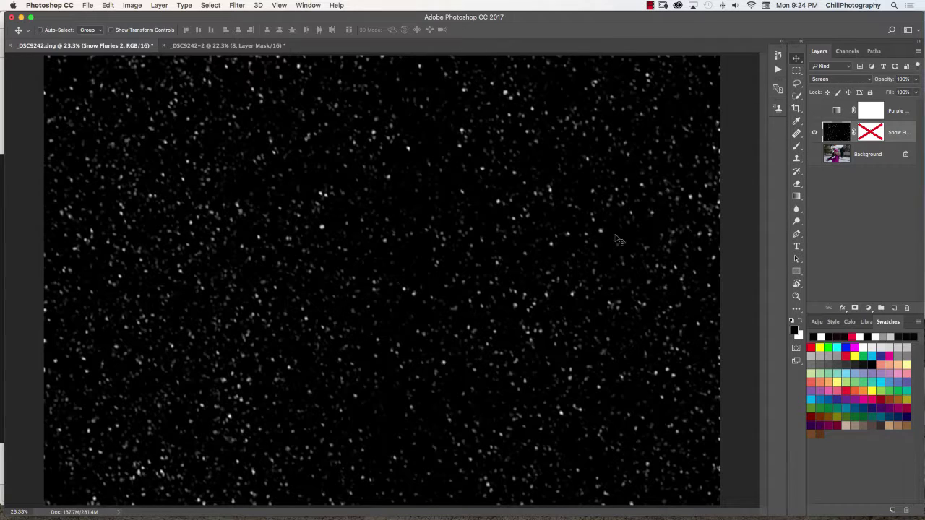
pyautogui.click(814, 154)
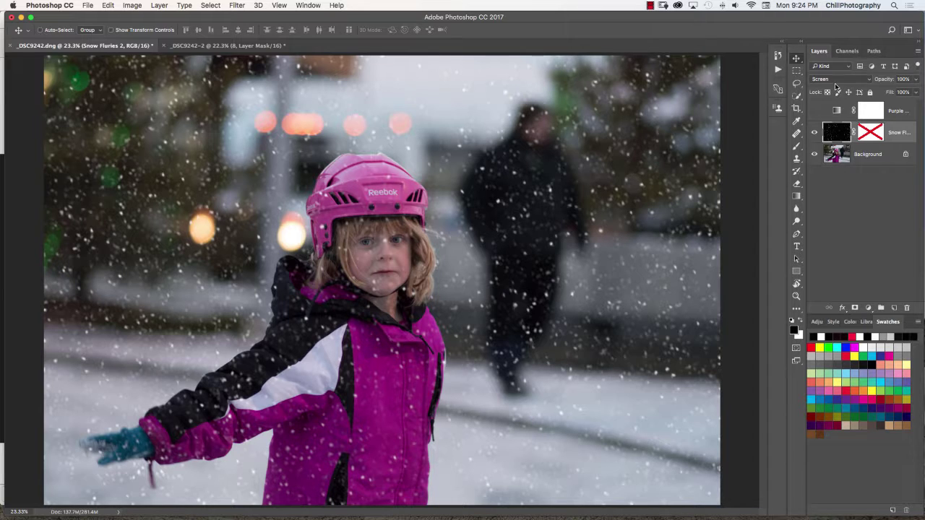